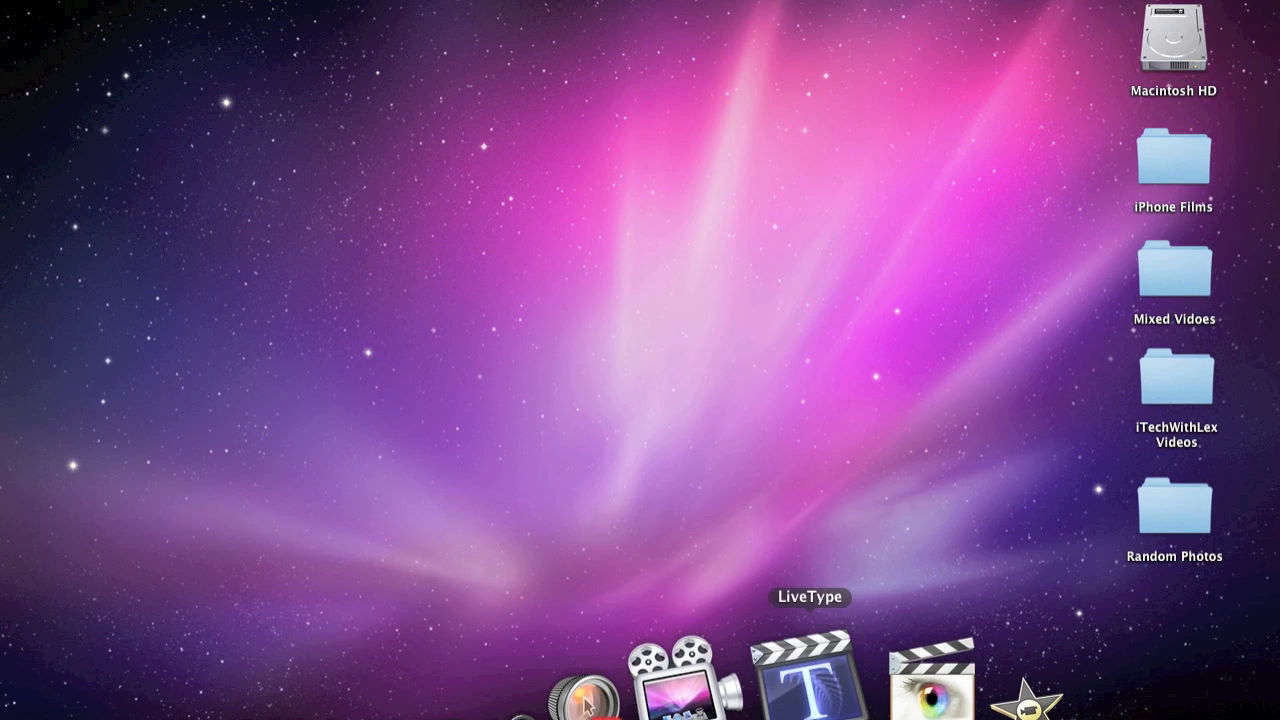
- Open LiveType and enter "Demo" as the title text
click(810, 672)
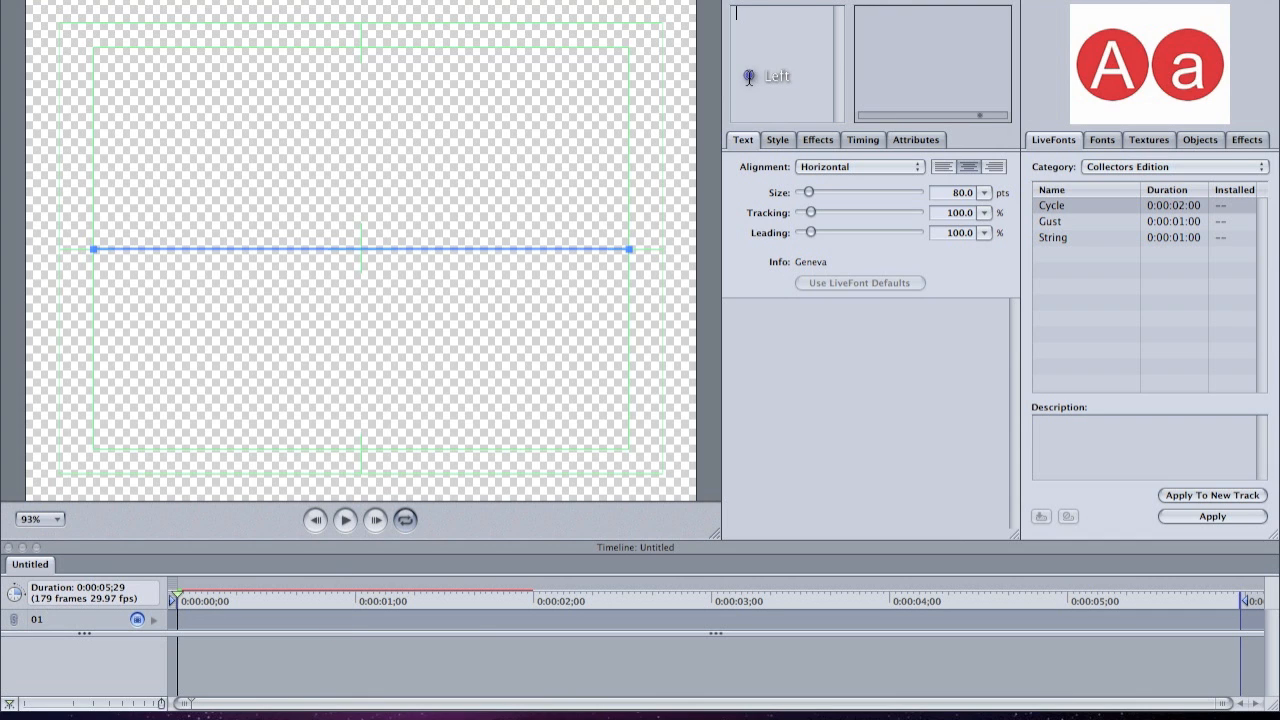
text(Demo)
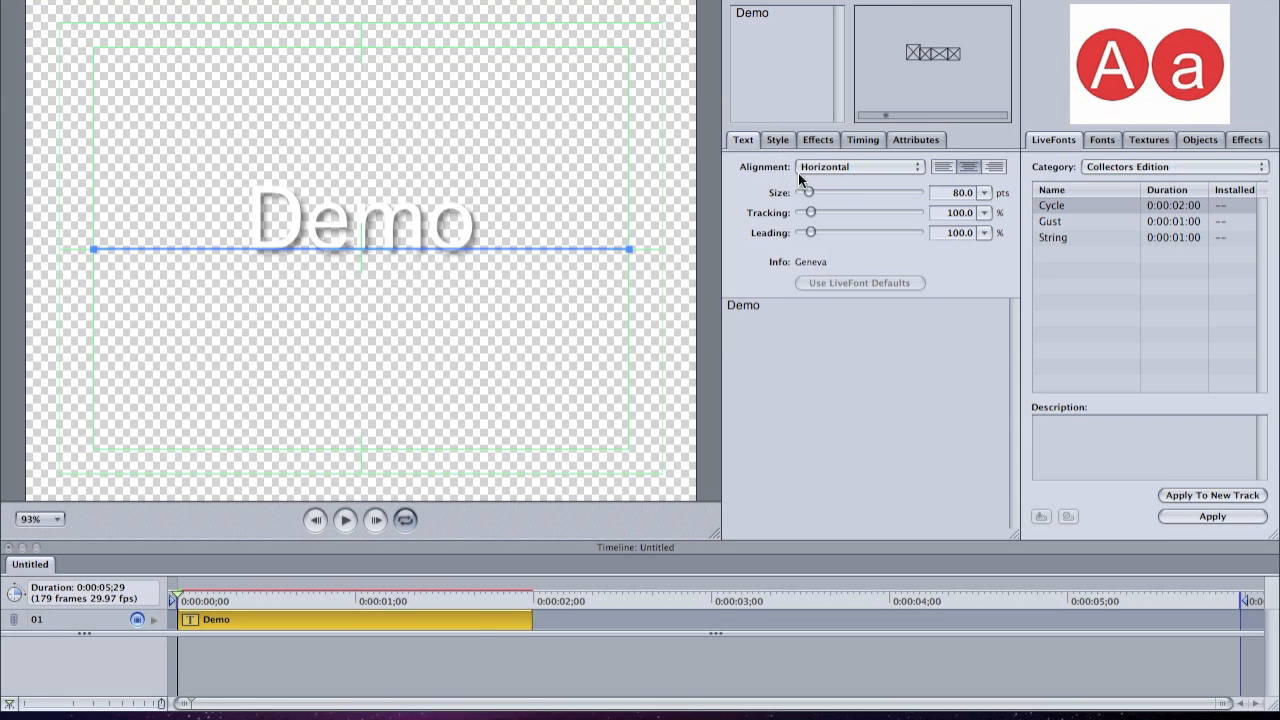
- Set the Demo text's size to 107.3 pts, its tracking to 140.4% and its shadow opacity to 69.9%
mouse_move(810, 195)
mouse_down()
mouse_move(823, 191)
mouse_move(815, 215)
mouse_up()
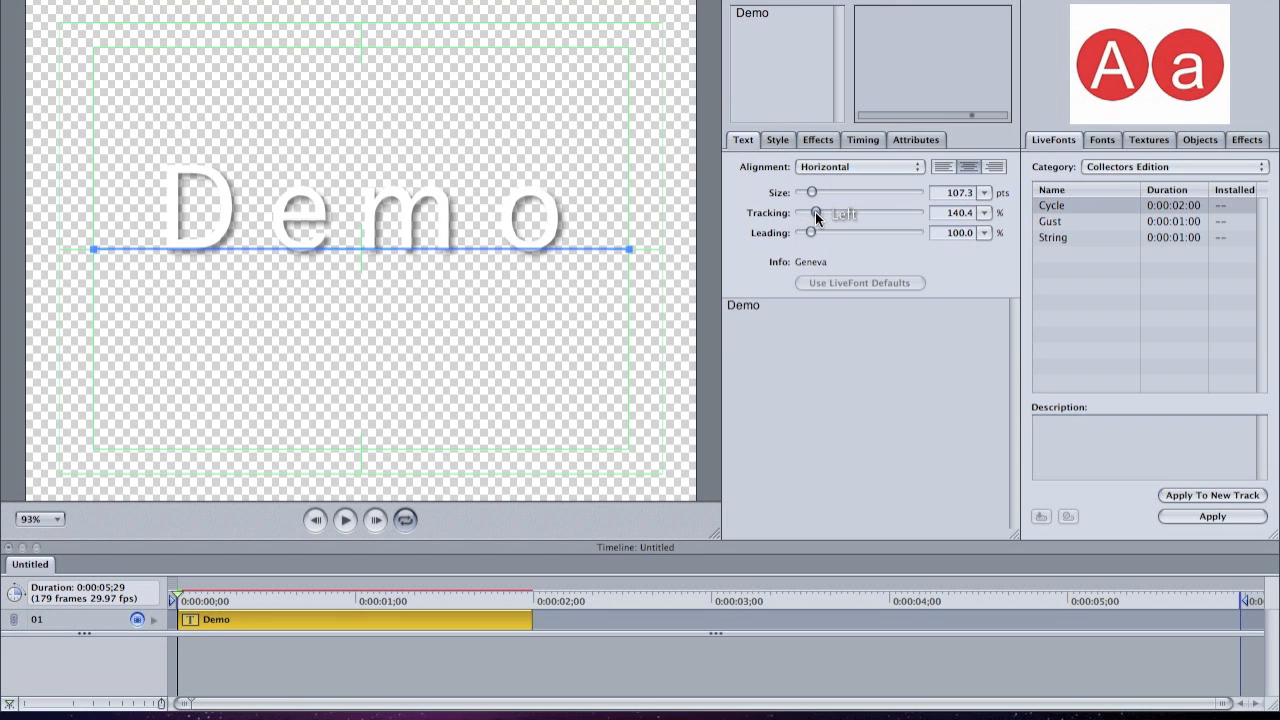
click(777, 140)
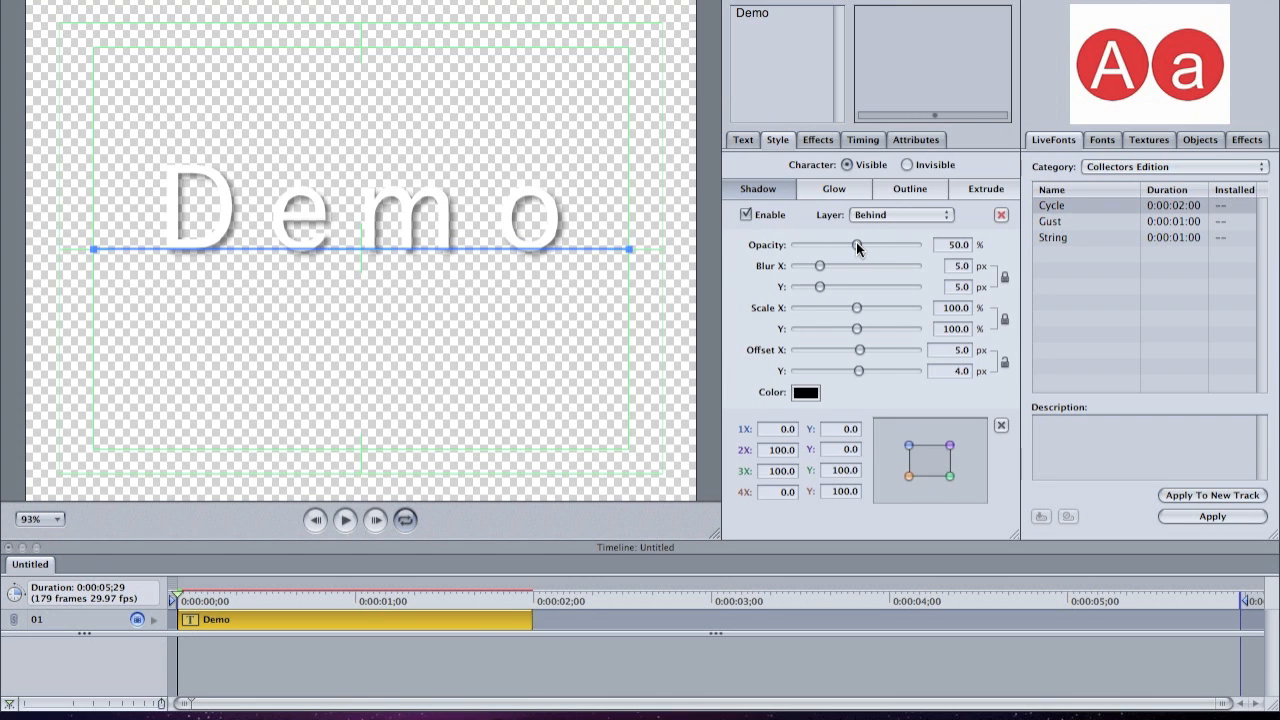
mouse_move(857, 247)
mouse_down()
mouse_move(800, 252)
mouse_move(907, 249)
mouse_move(881, 247)
mouse_up()
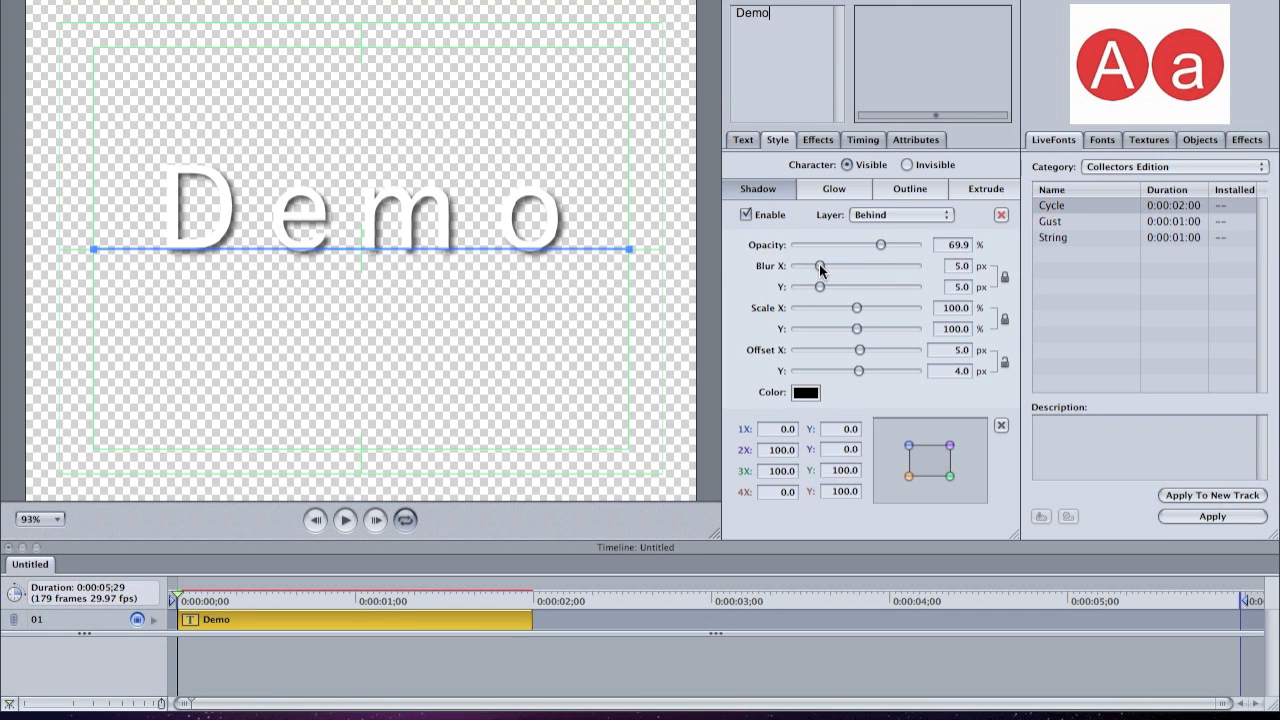
- Apply the Bookman Old Style font in the Regular typeface to the Demo text
click(815, 141)
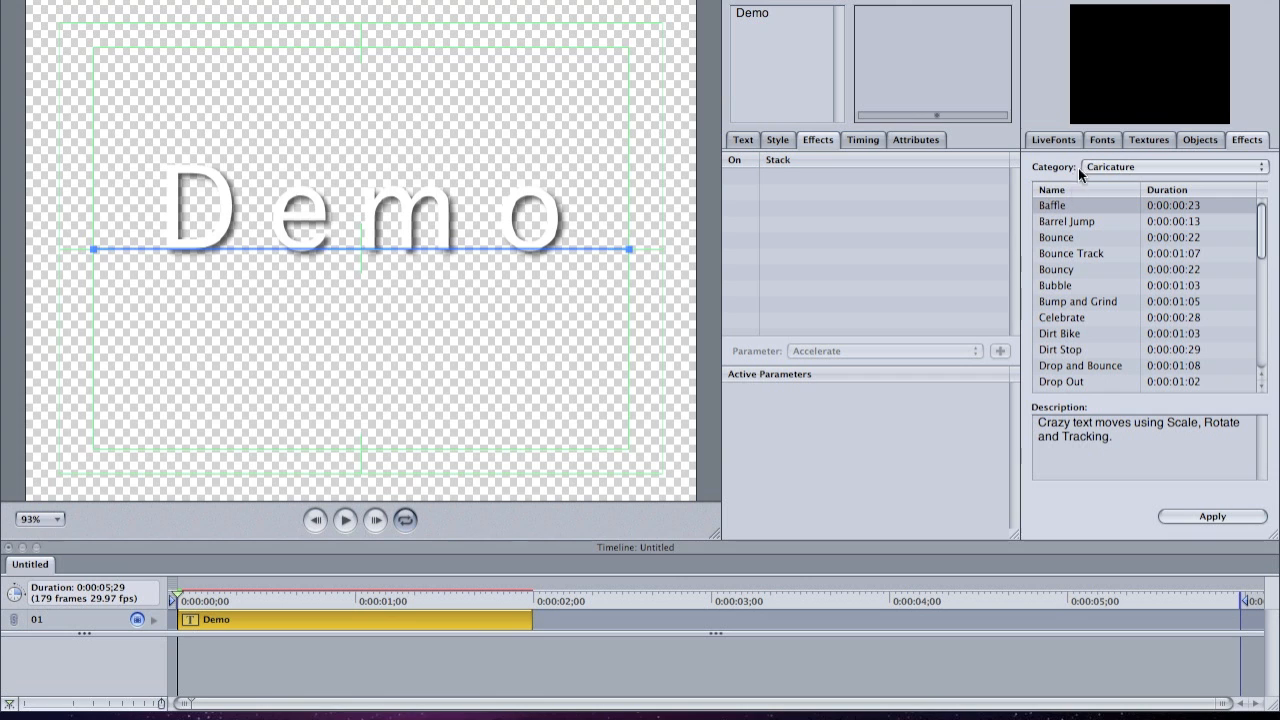
click(1100, 141)
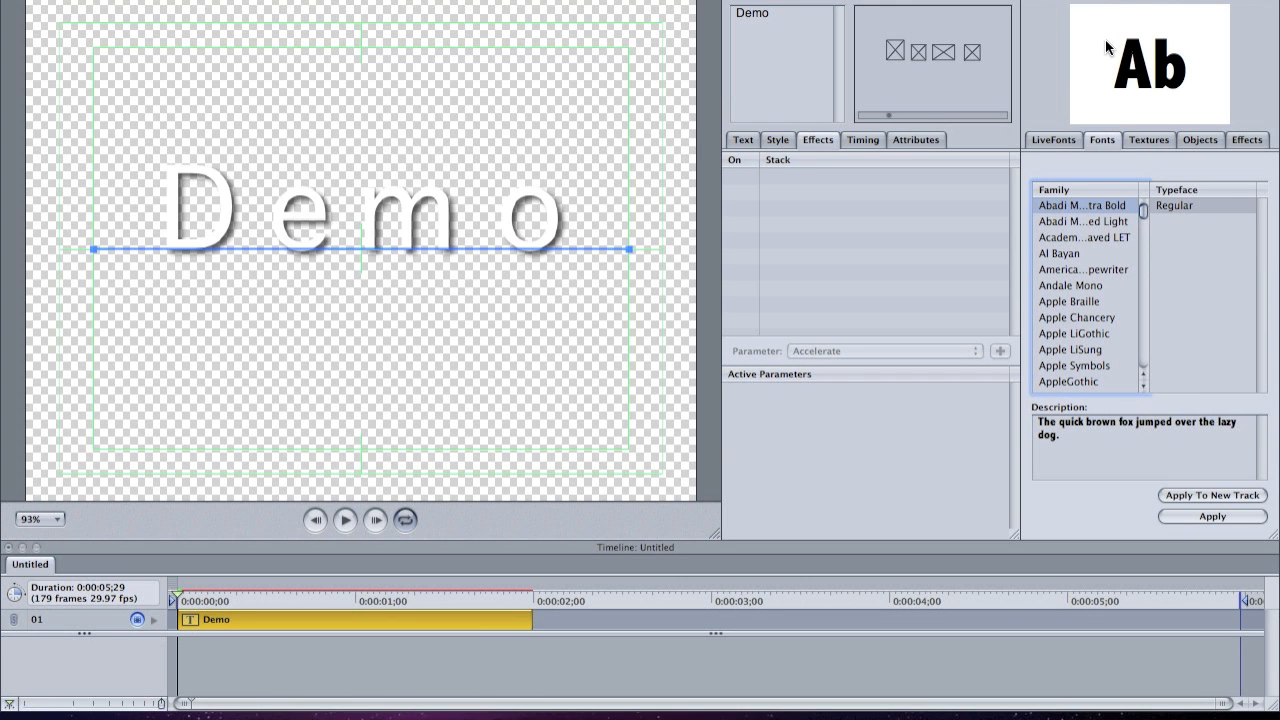
scroll(1066, 255, down, 5)
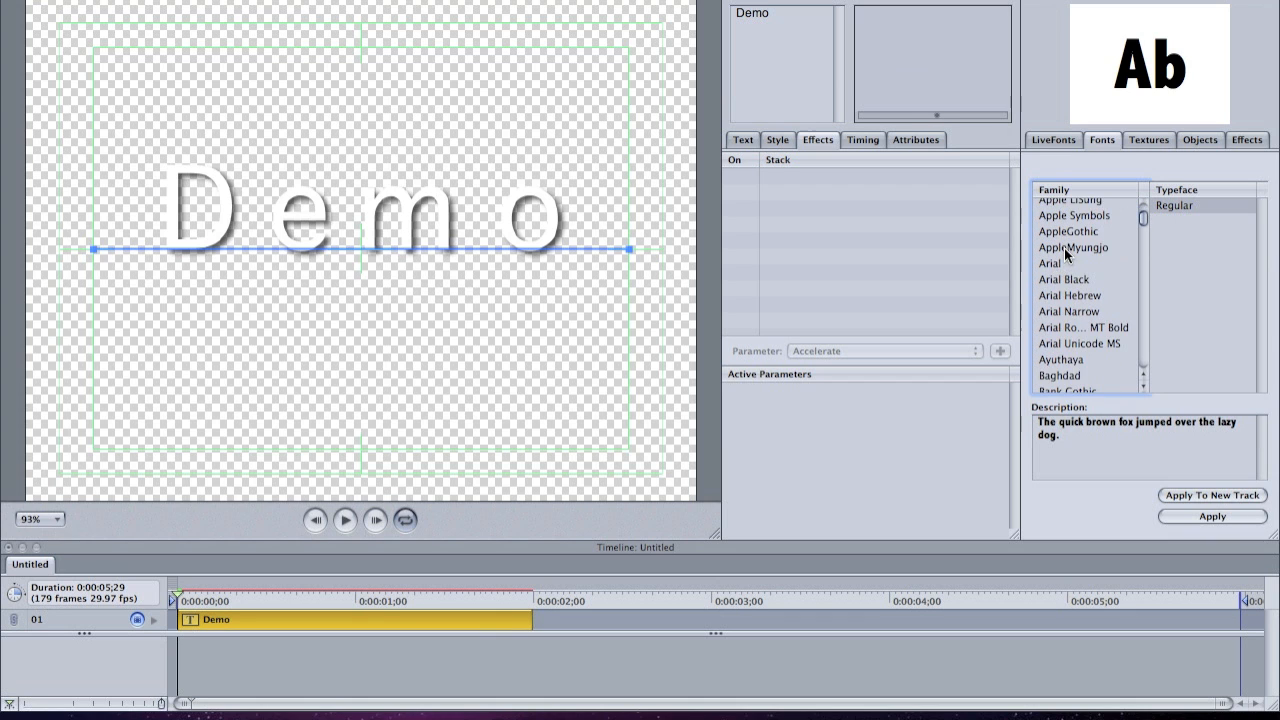
scroll(1066, 258, down, 5)
scroll(1066, 272, down, 8)
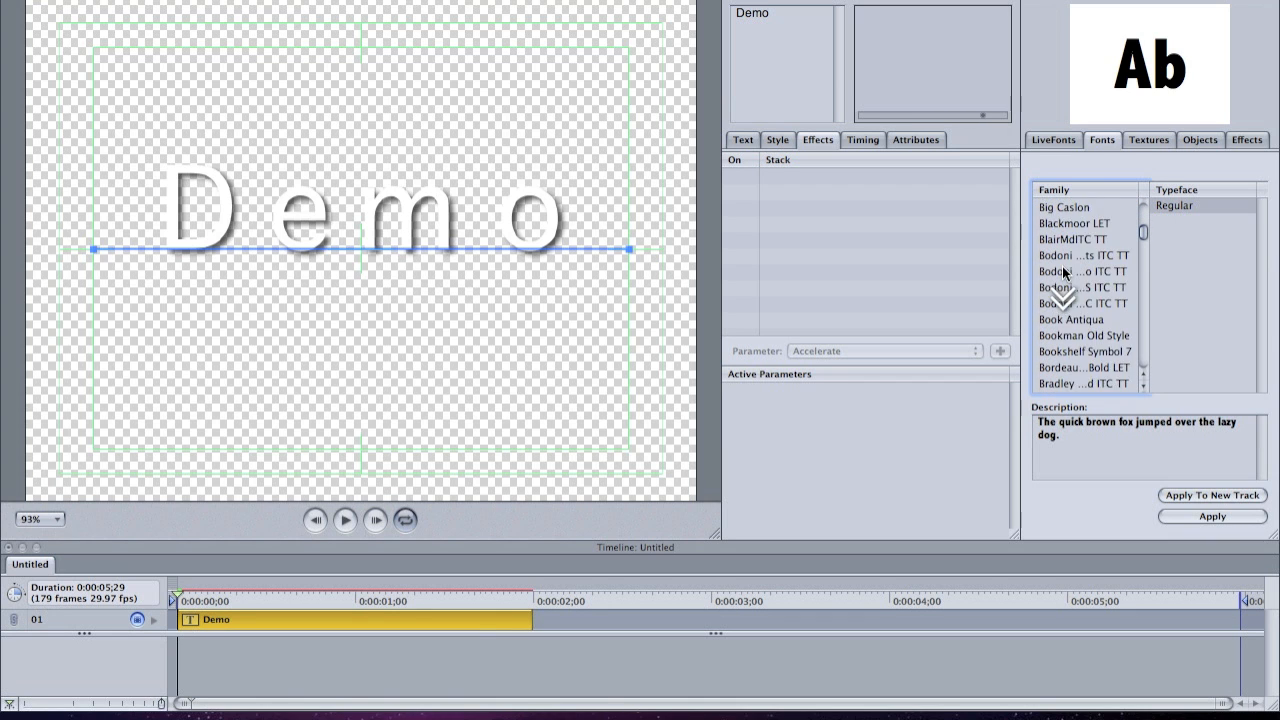
click(1066, 273)
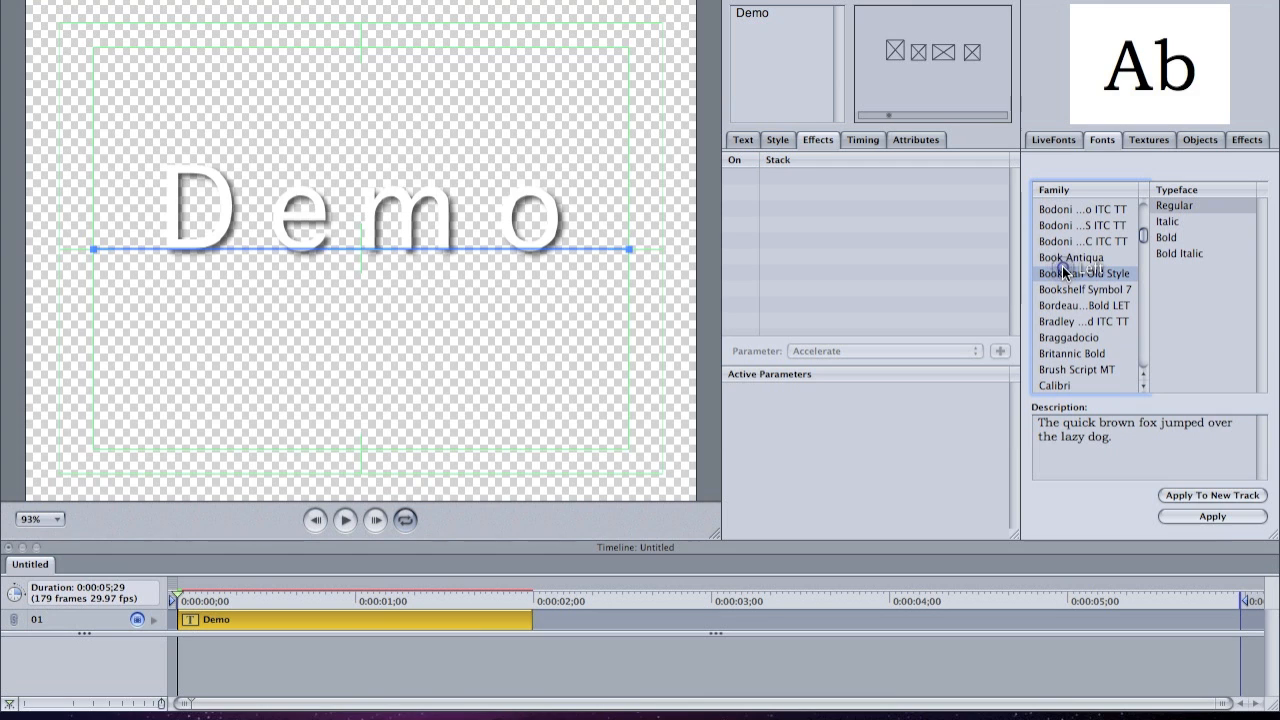
click(1222, 517)
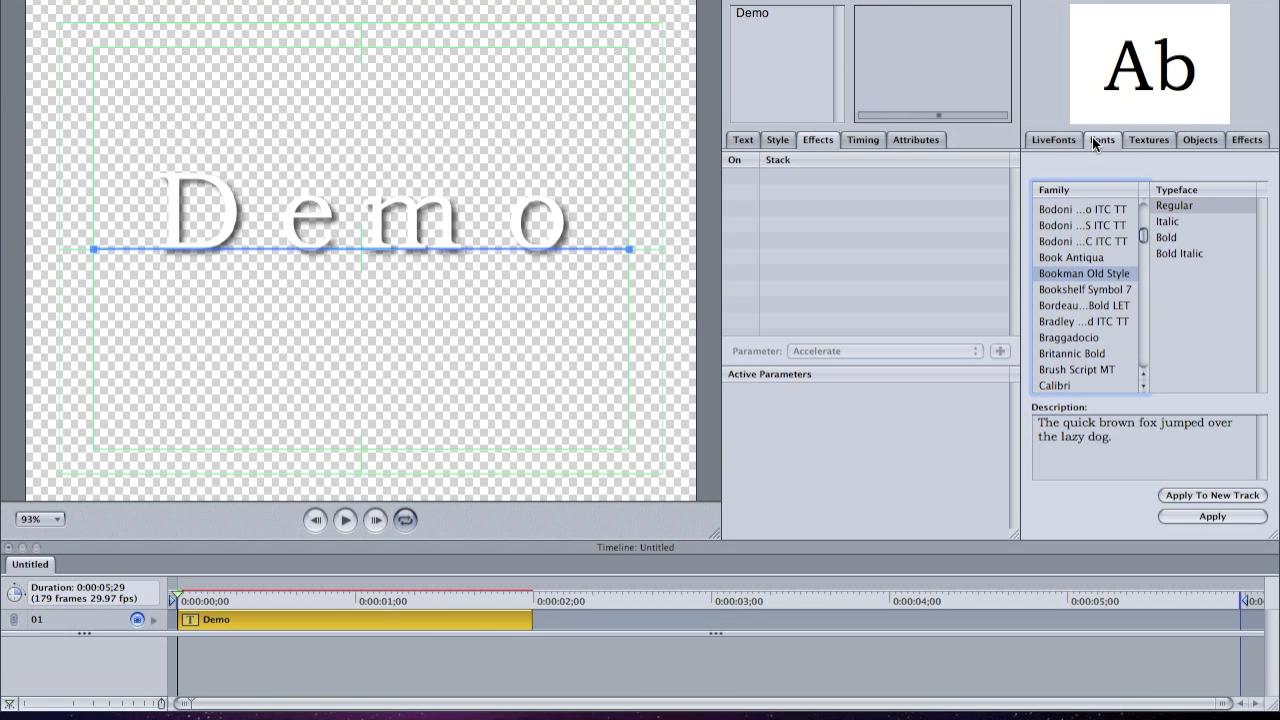
- Add the Feather texture from the Canvas category on a new track behind the Demo text
click(1050, 141)
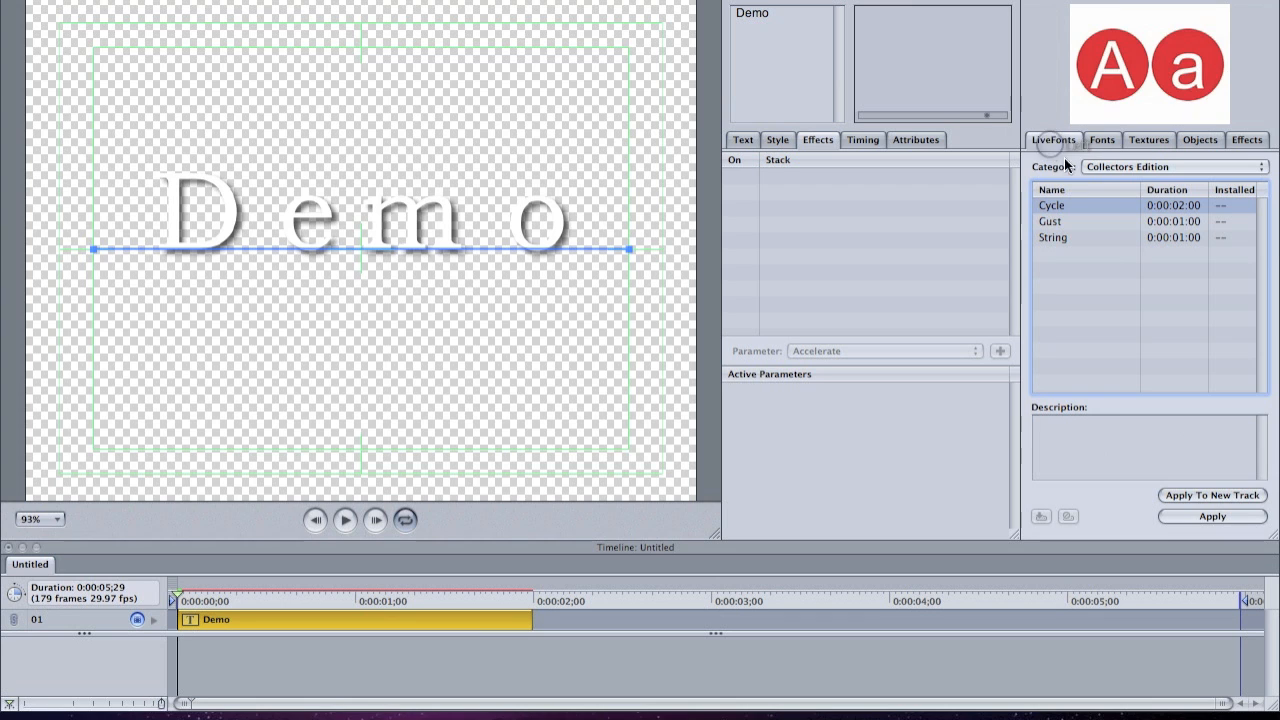
click(1148, 141)
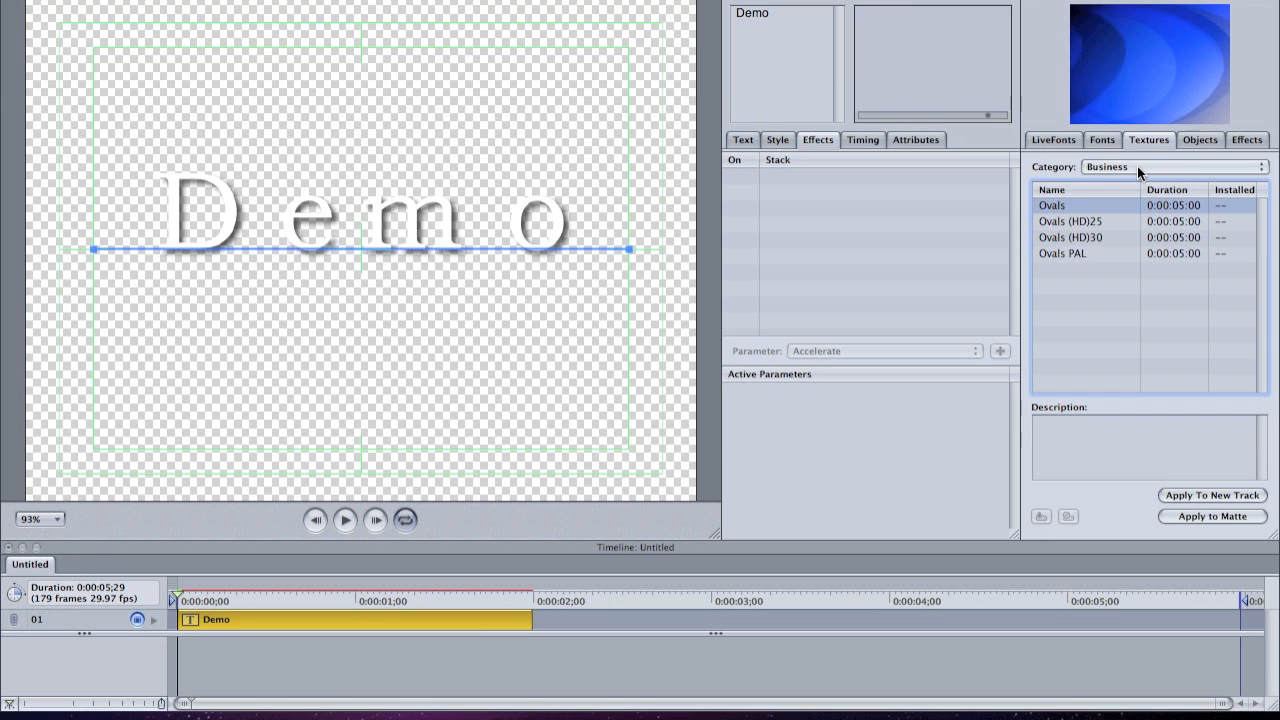
click(1137, 166)
click(1126, 182)
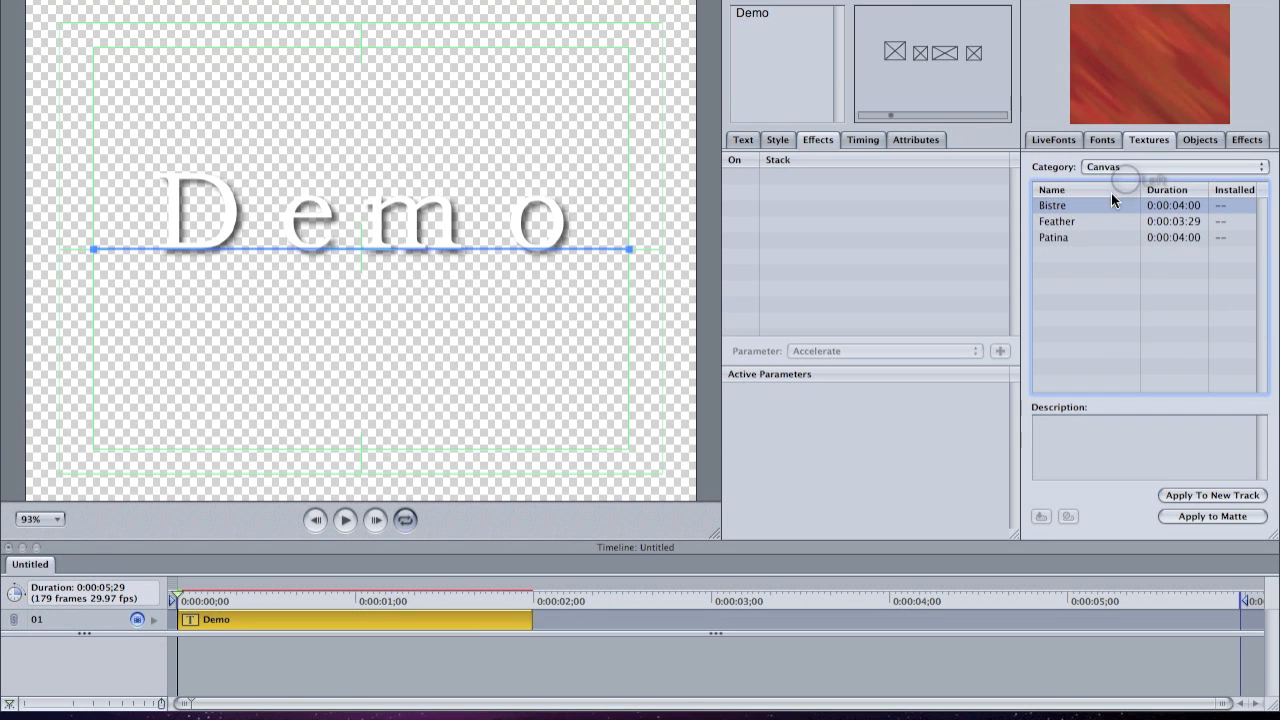
click(1074, 221)
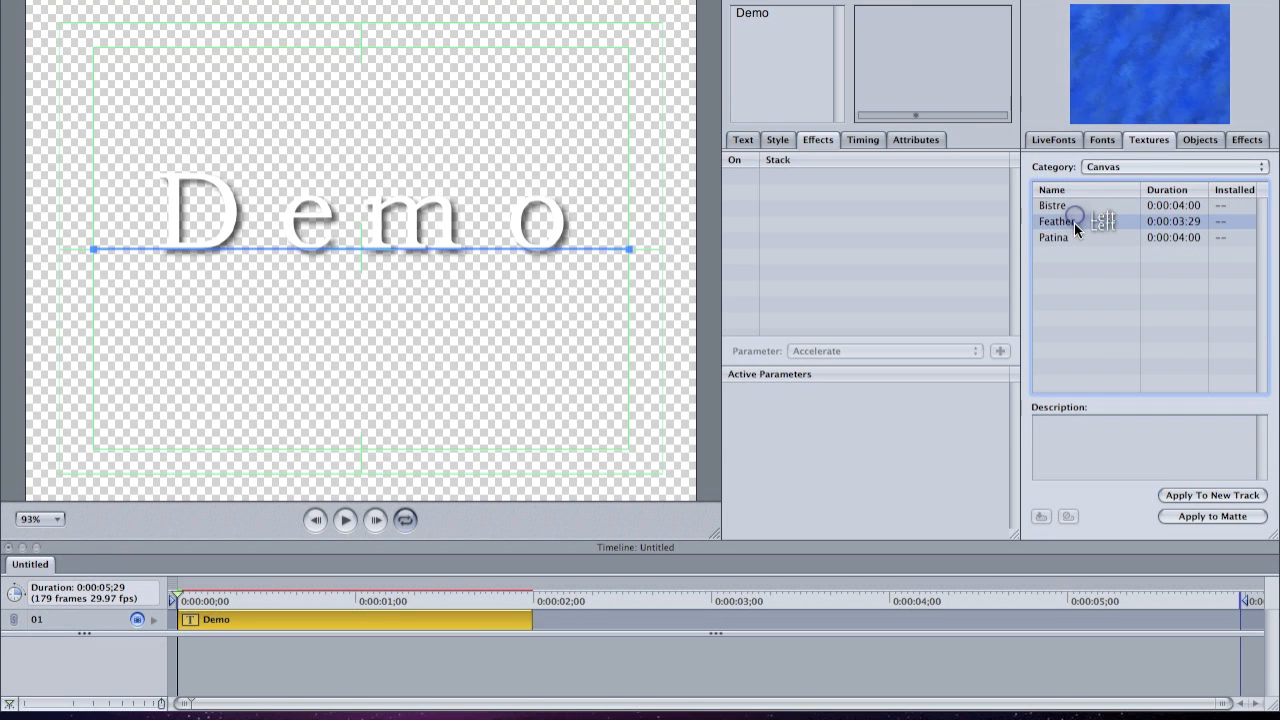
click(1224, 497)
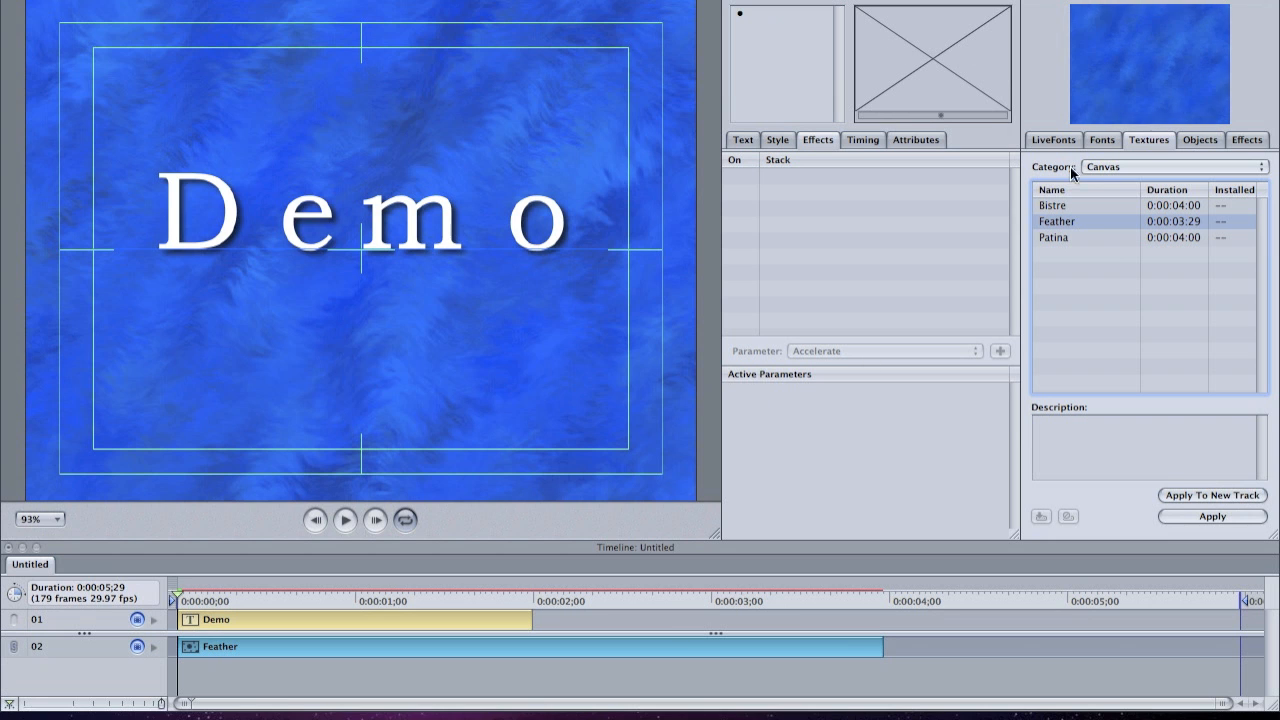
- Apply the Suction effect from the Caricature category to the Feather track and place it near the track's end, starting at about 0:00:03;00
click(1247, 142)
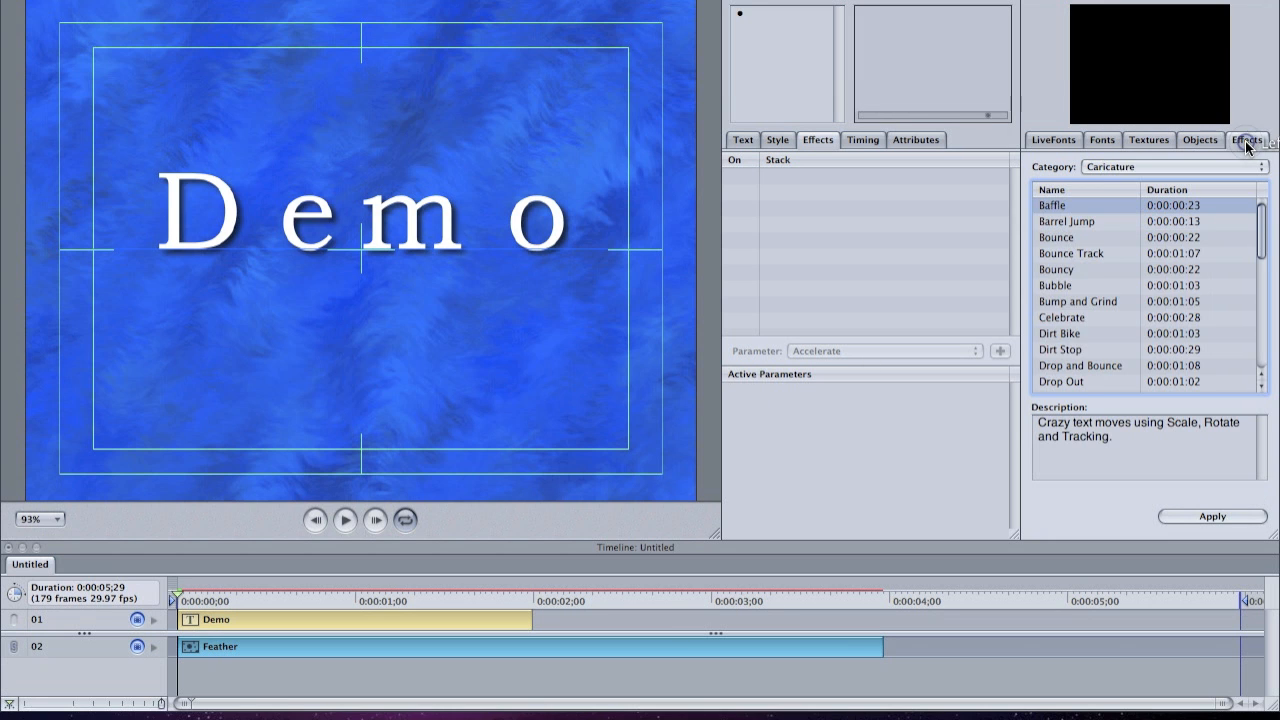
scroll(1088, 202, down, 3)
scroll(1088, 201, down, 5)
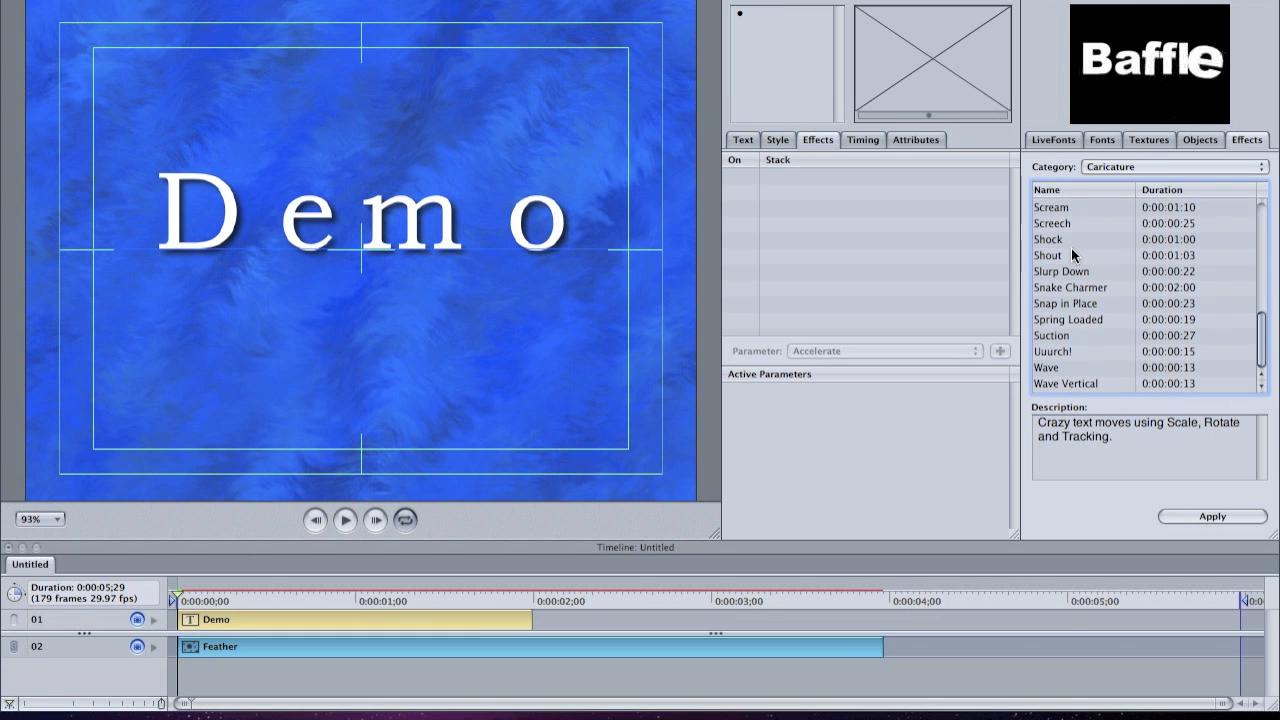
click(1055, 337)
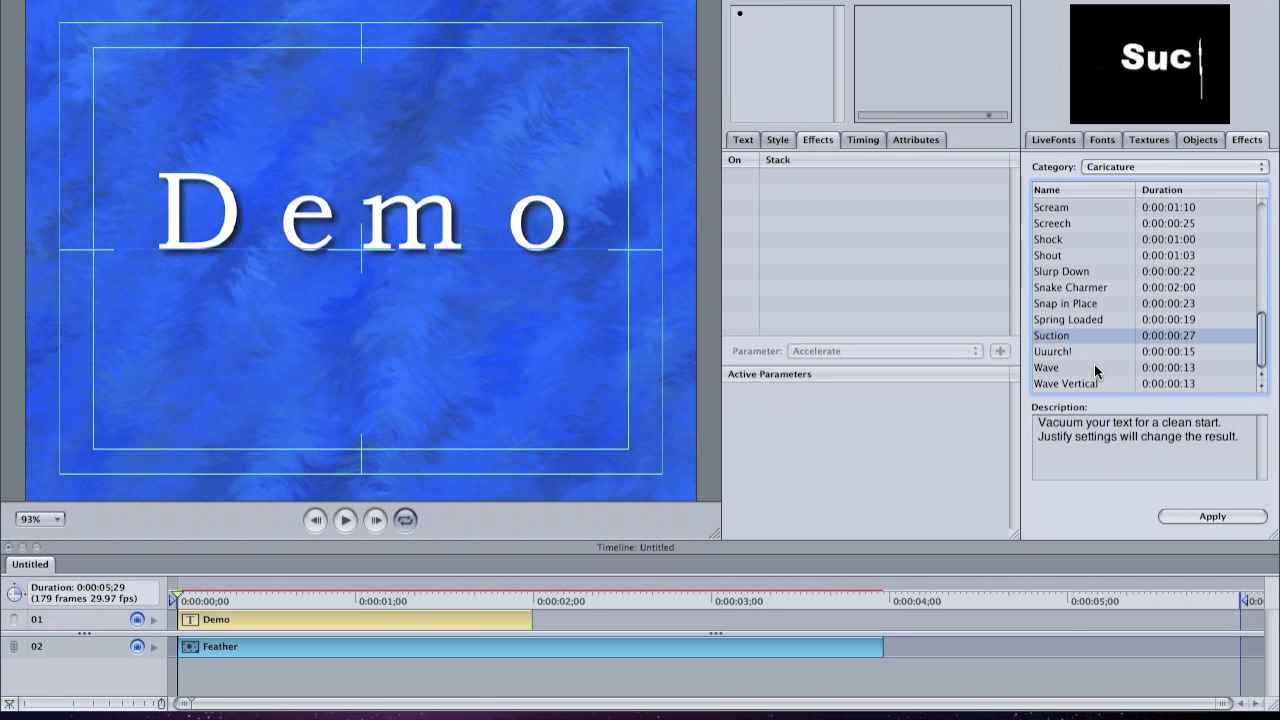
click(1200, 516)
drag(780, 666, 819, 673)
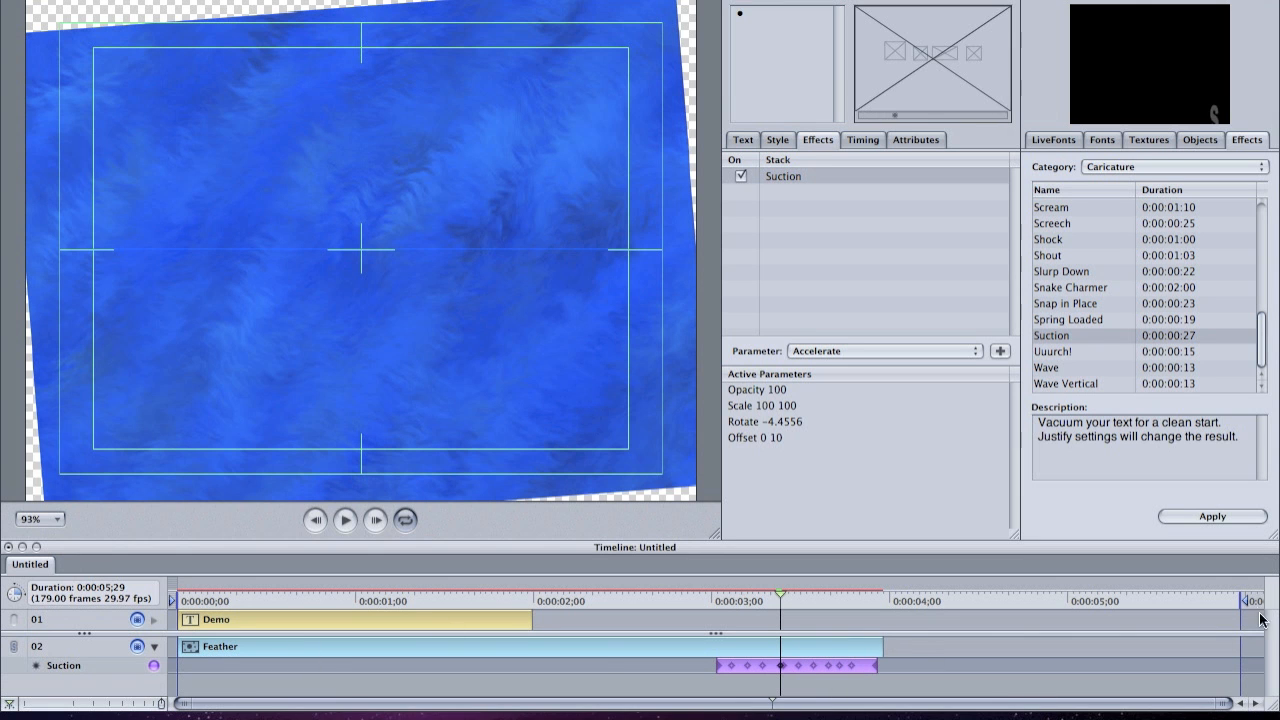
- Shorten the project's duration to 0:00:03;29 to match the Feather track, and preview the animation
mouse_move(1246, 601)
mouse_down()
mouse_move(1109, 617)
mouse_move(891, 613)
mouse_up()
click(193, 619)
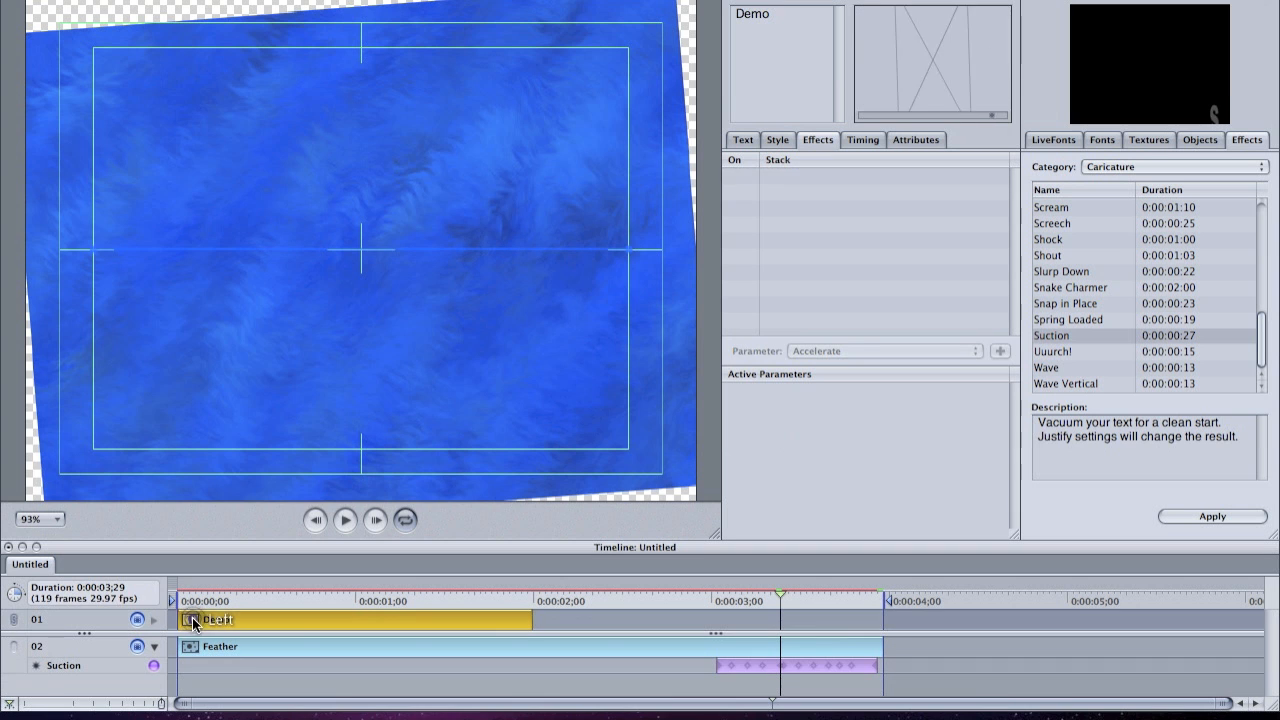
click(345, 519)
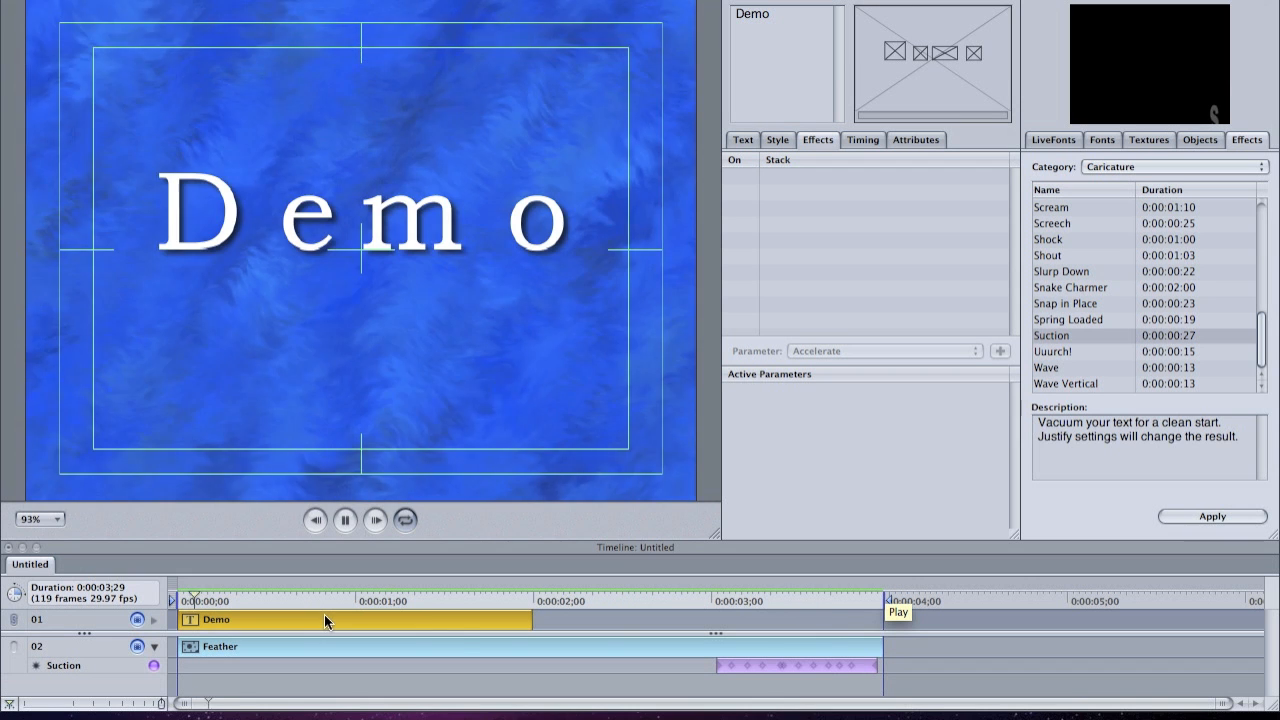
click(345, 519)
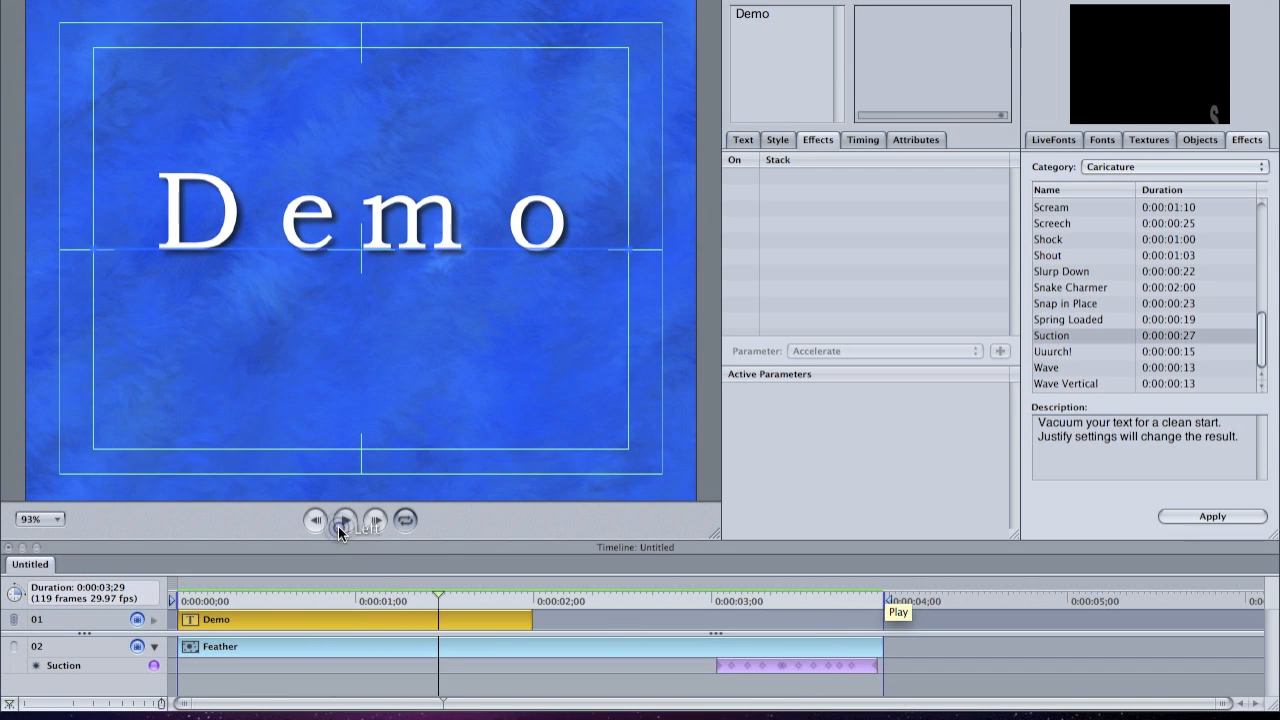
- Inspect keyframes of the Suction effect on the Feather track and preview the title animation again
click(762, 667)
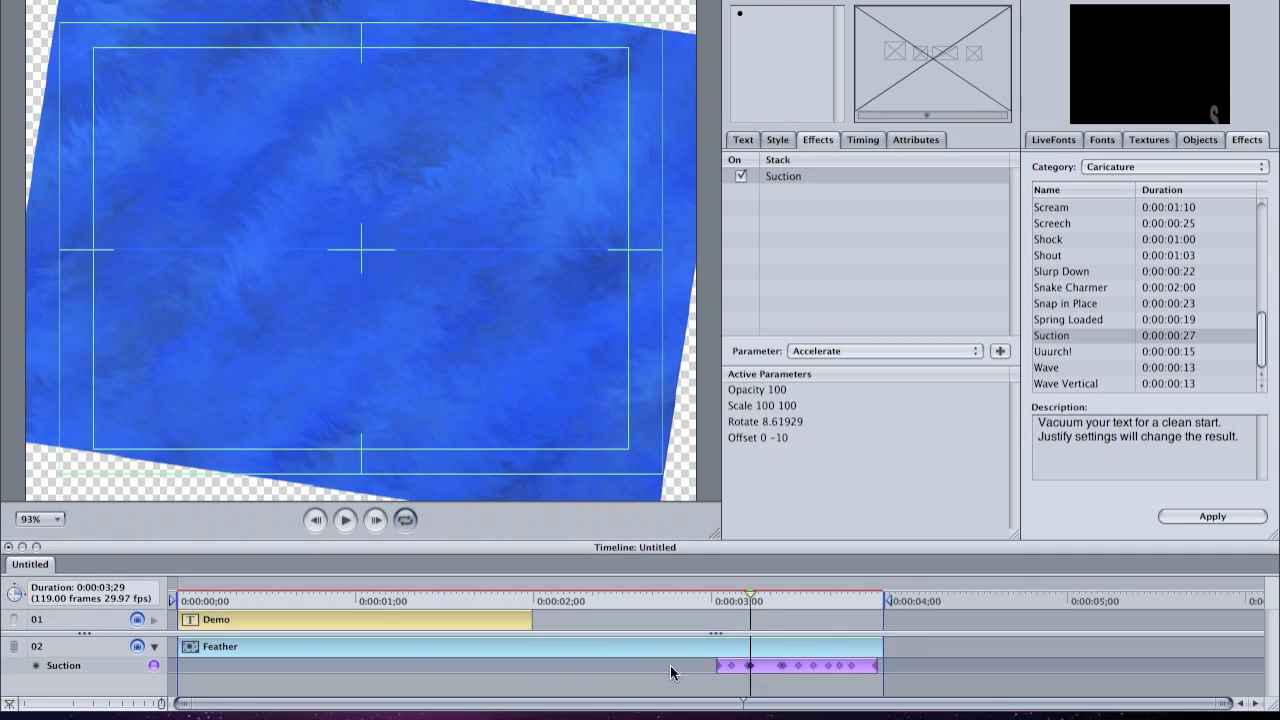
click(813, 668)
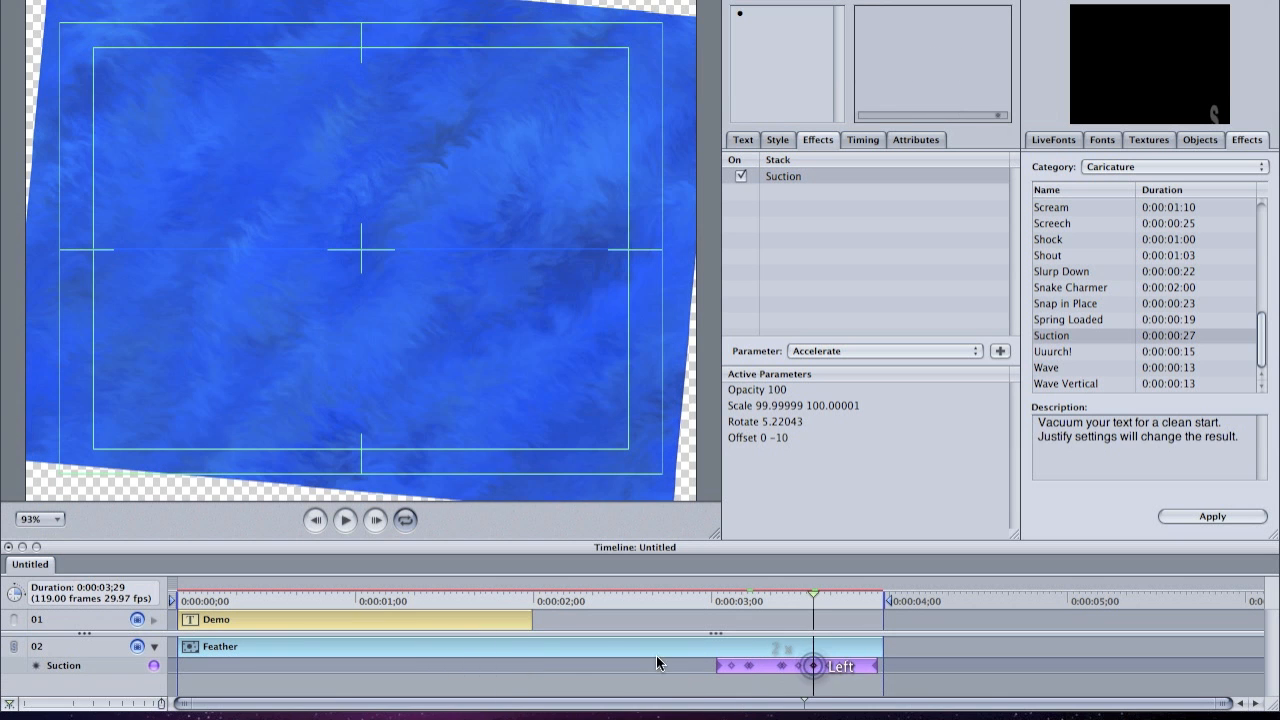
click(175, 619)
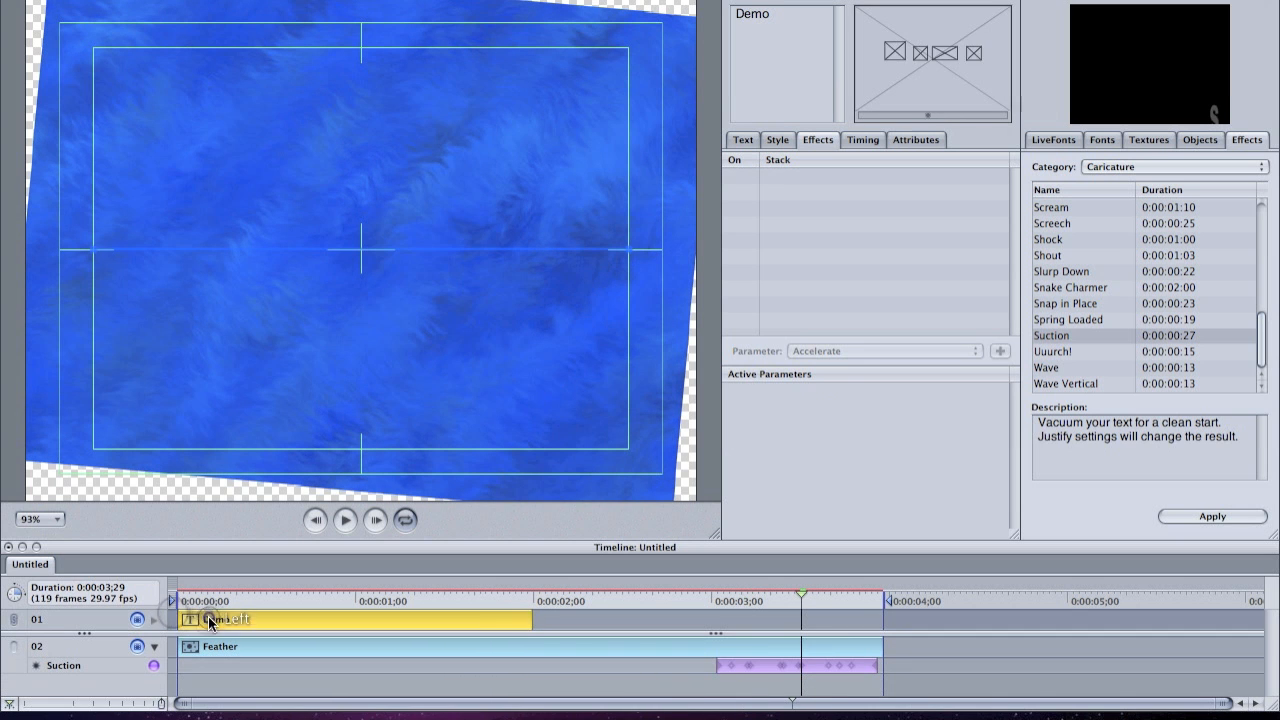
click(345, 519)
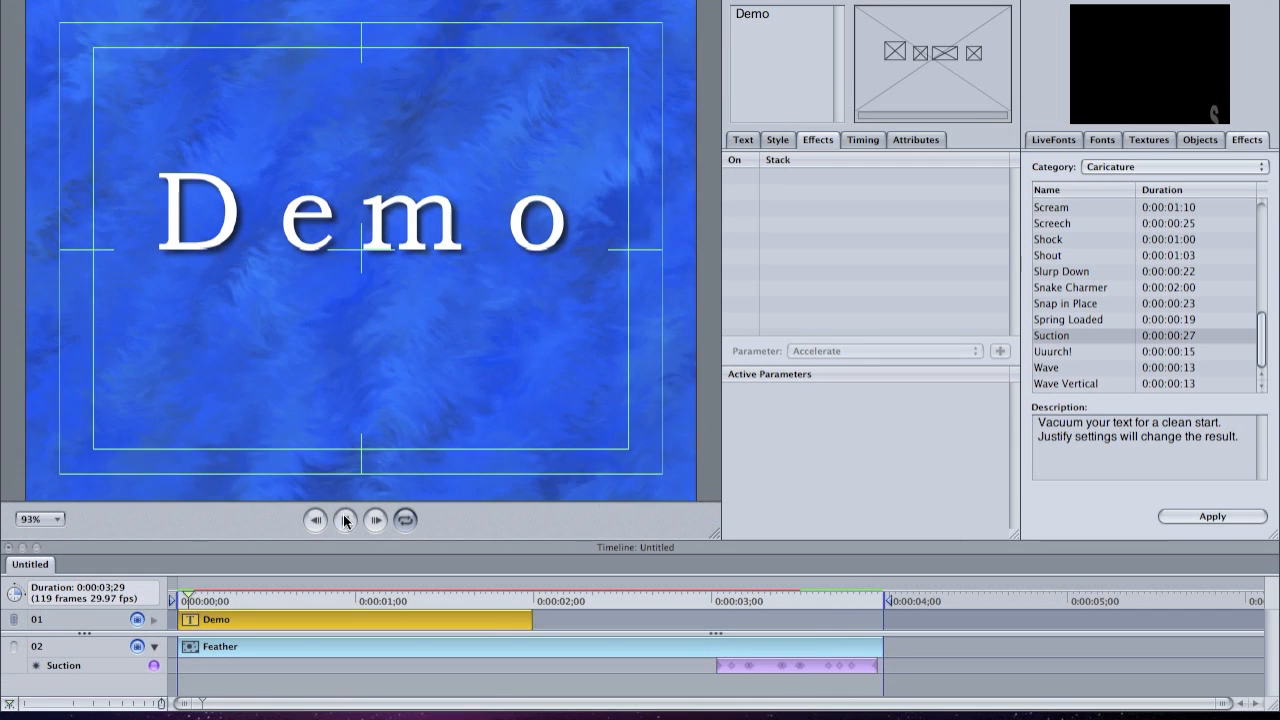
click(346, 520)
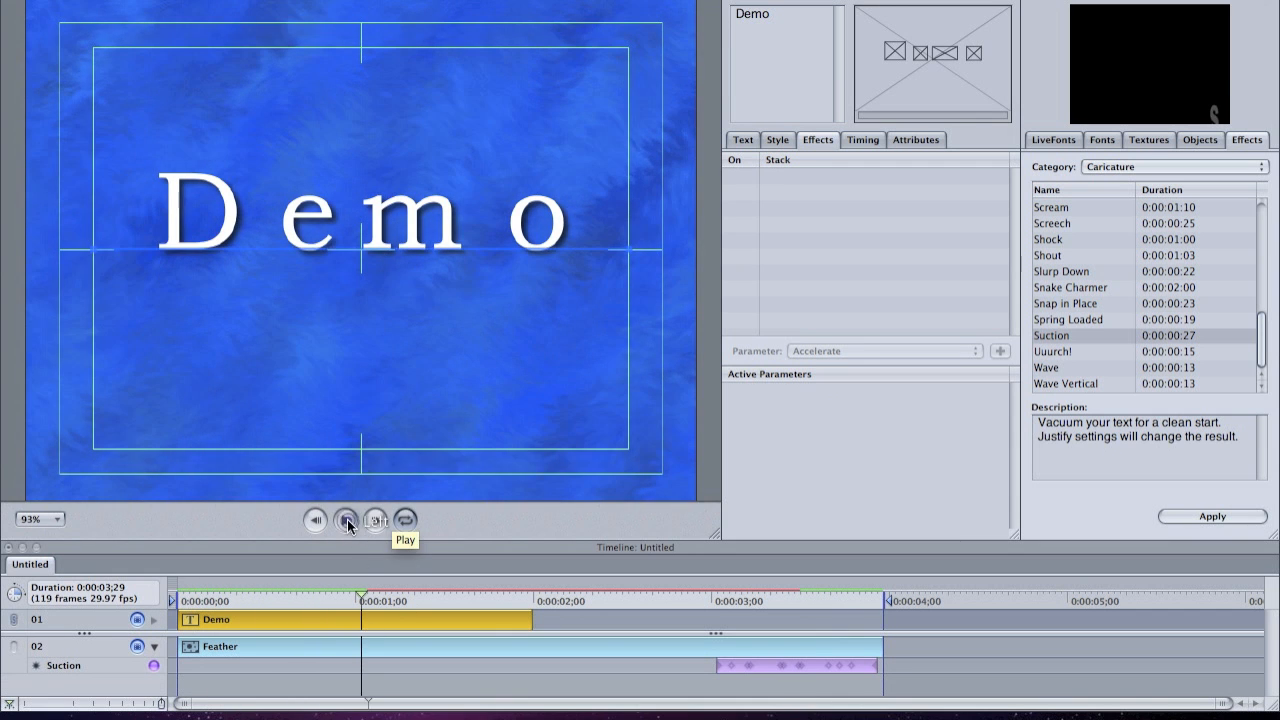
- Apply the Patina texture from the Canvas category as the Demo text's matte and also add it on a new track
click(1205, 142)
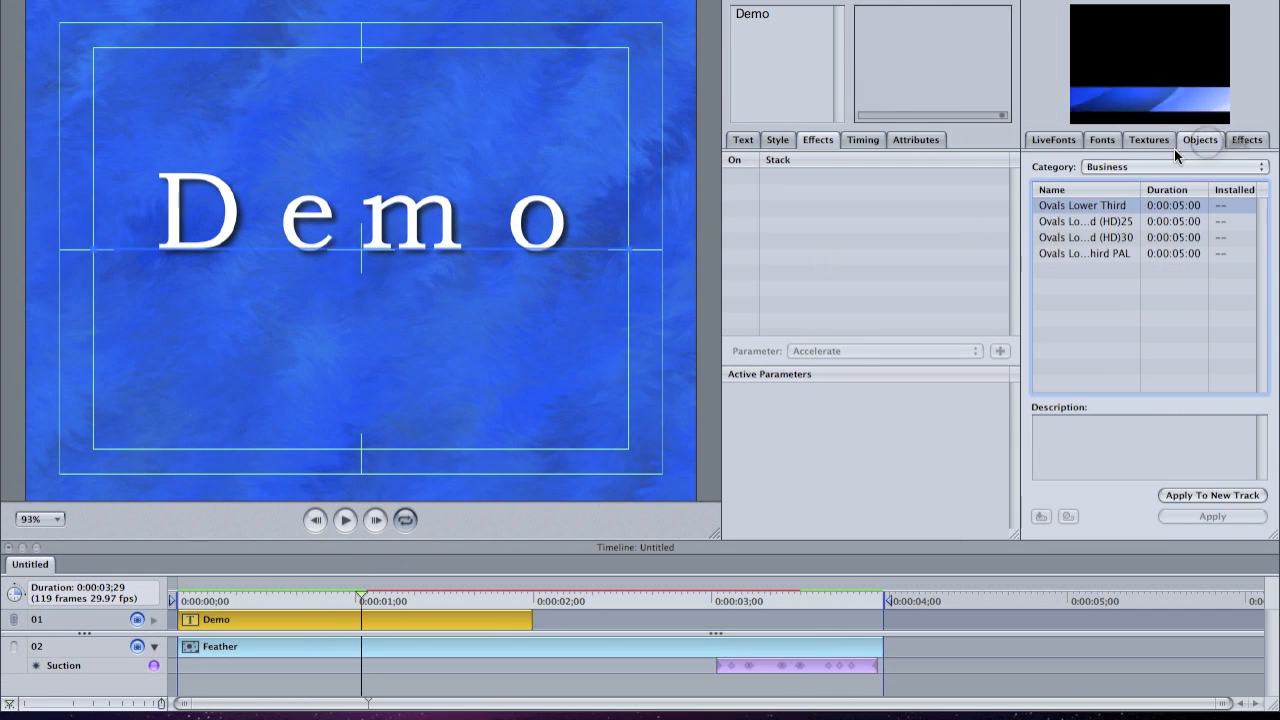
click(1157, 144)
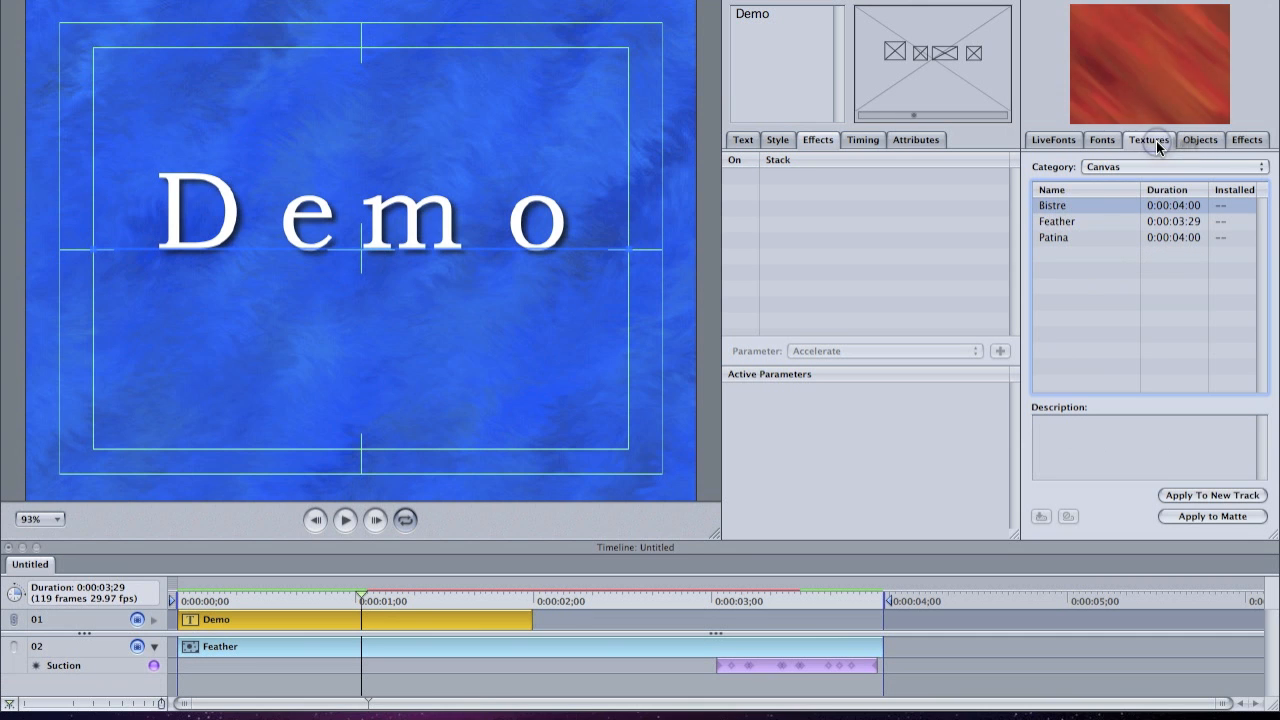
click(1097, 221)
click(1081, 238)
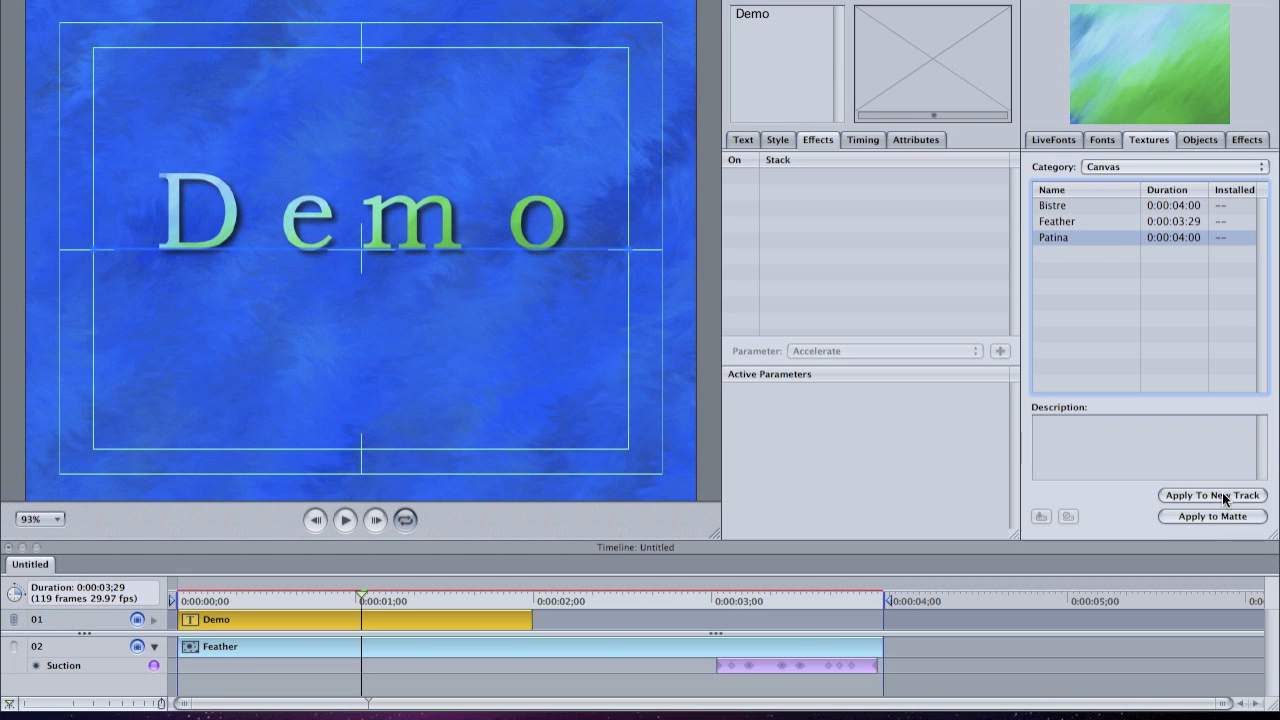
click(1225, 494)
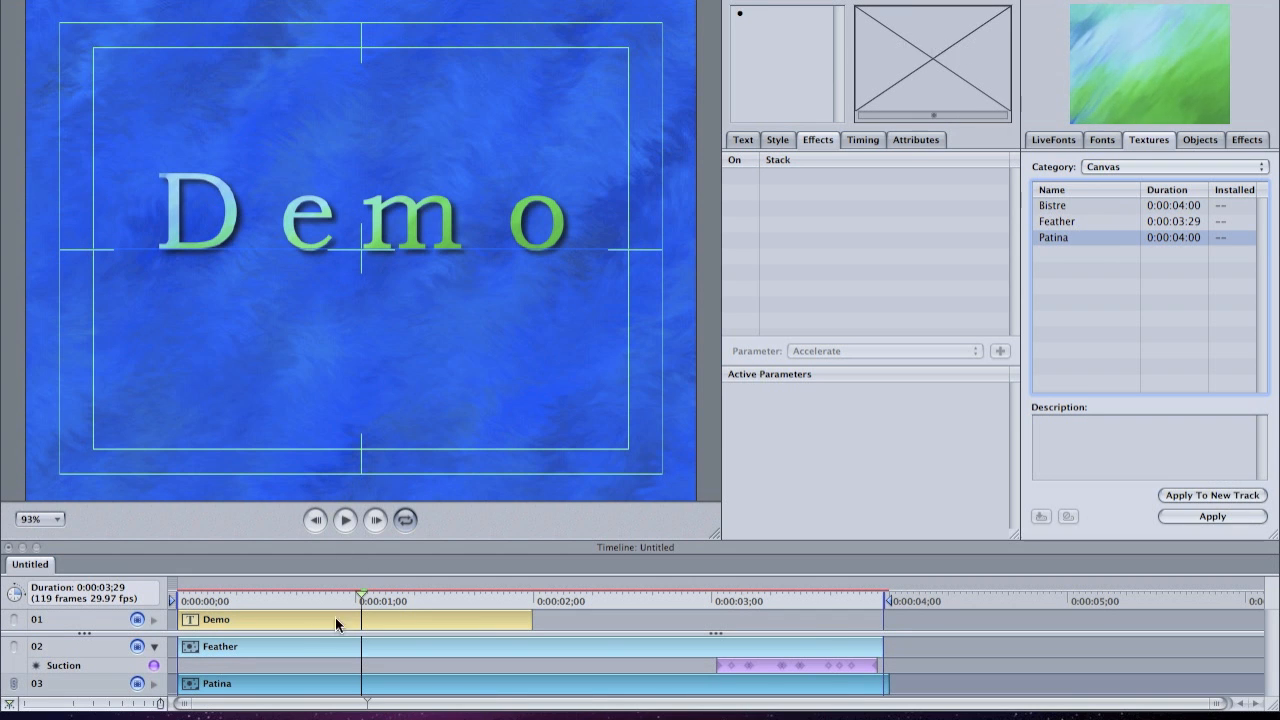
- Select the Demo track and play back the textured title
click(254, 614)
click(345, 520)
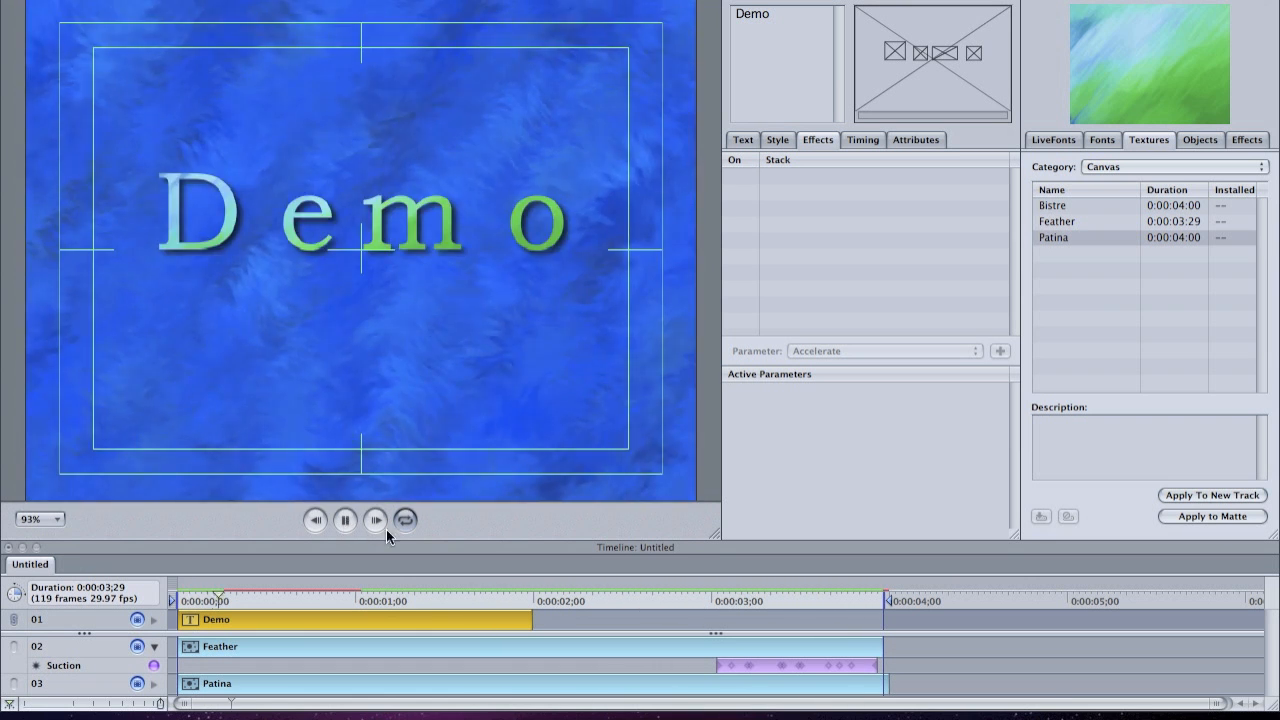
click(345, 519)
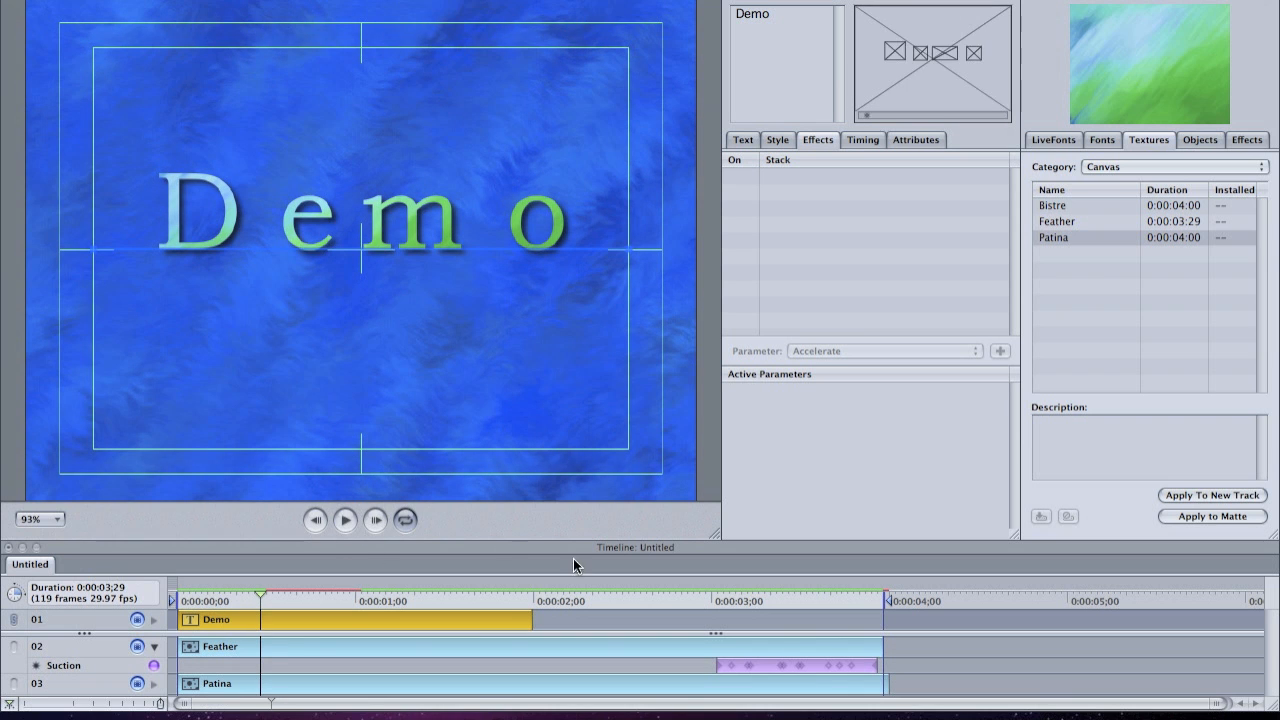
- Stretch the Suction effect on the Feather track from about 0:00:00;14 to about 0:00:03;10 and play the animation
mouse_move(758, 667)
mouse_down()
mouse_move(330, 666)
mouse_move(768, 684)
mouse_up()
click(344, 520)
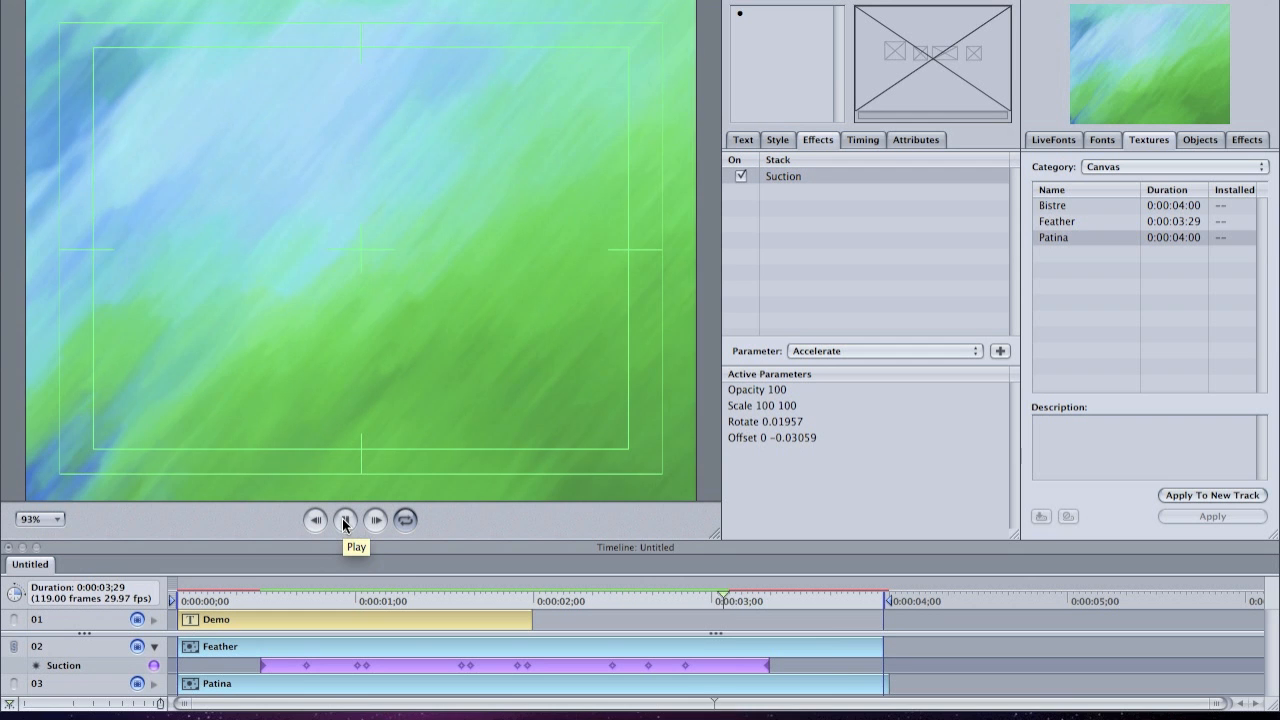
- Stop the animation preview and render the title as a movie named Demo on the Desktop, without background and only between In/Out points
click(344, 520)
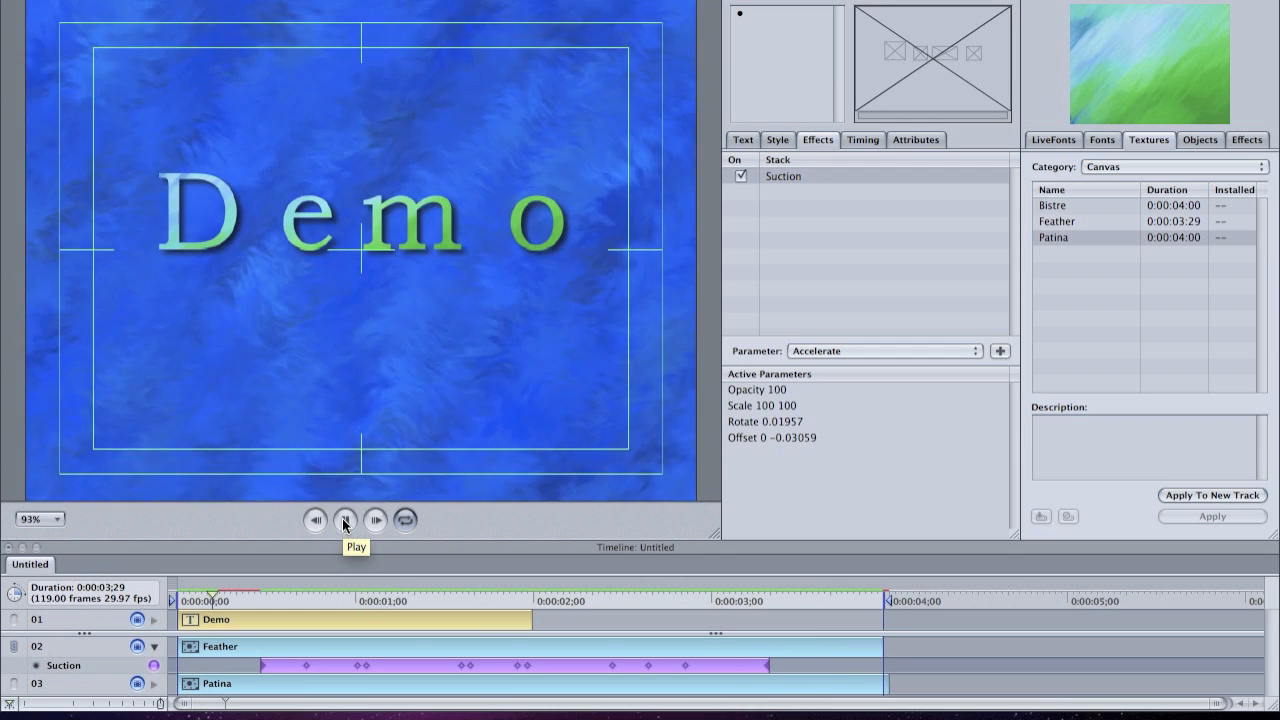
click(350, 524)
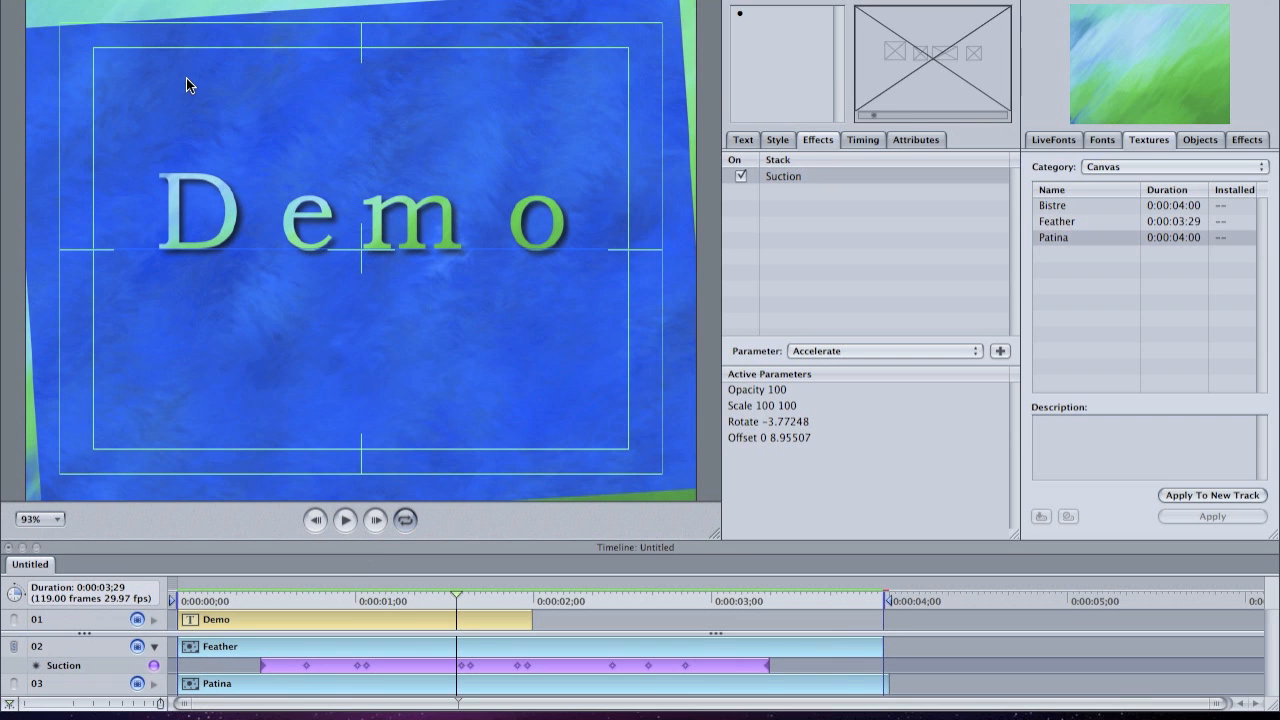
click(146, 0)
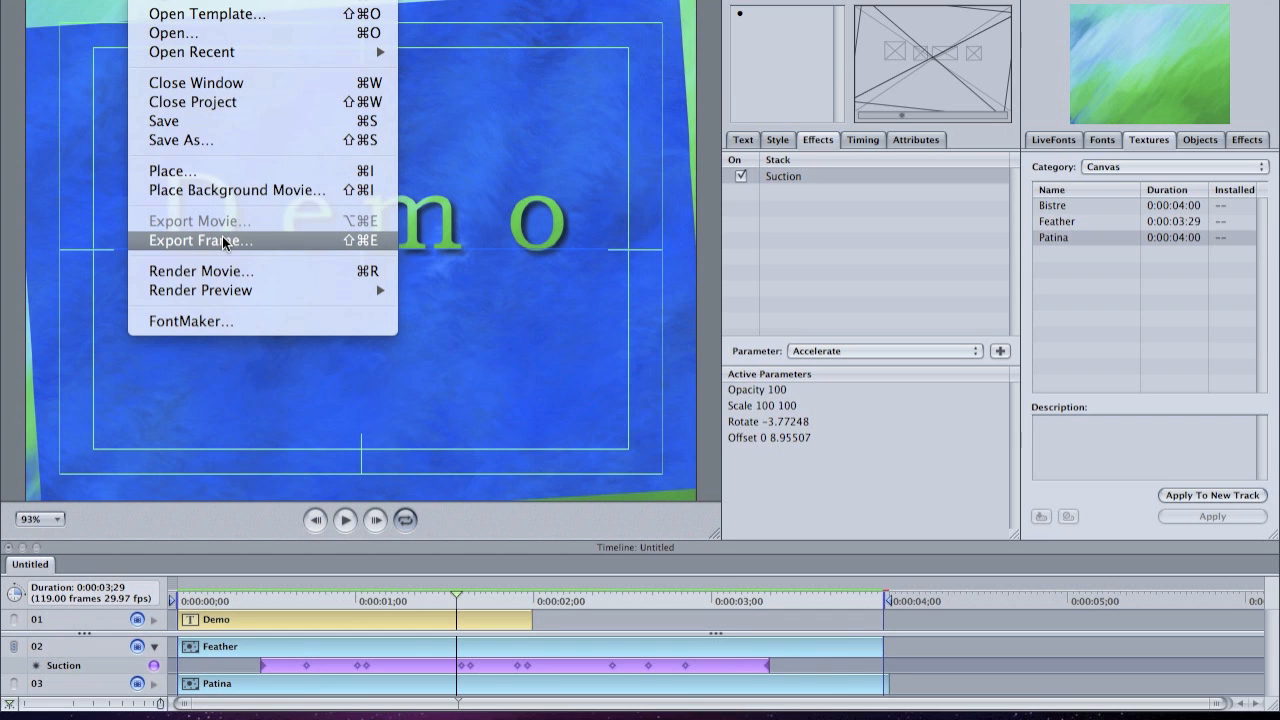
click(230, 271)
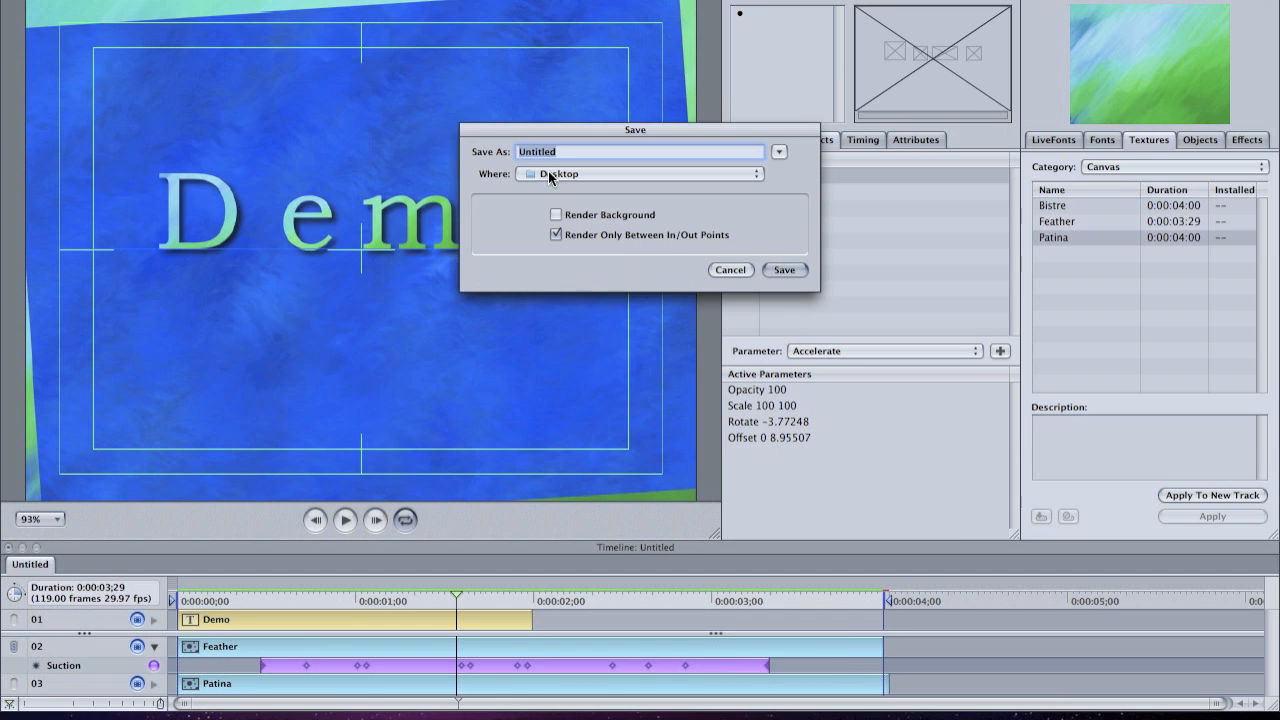
click(786, 269)
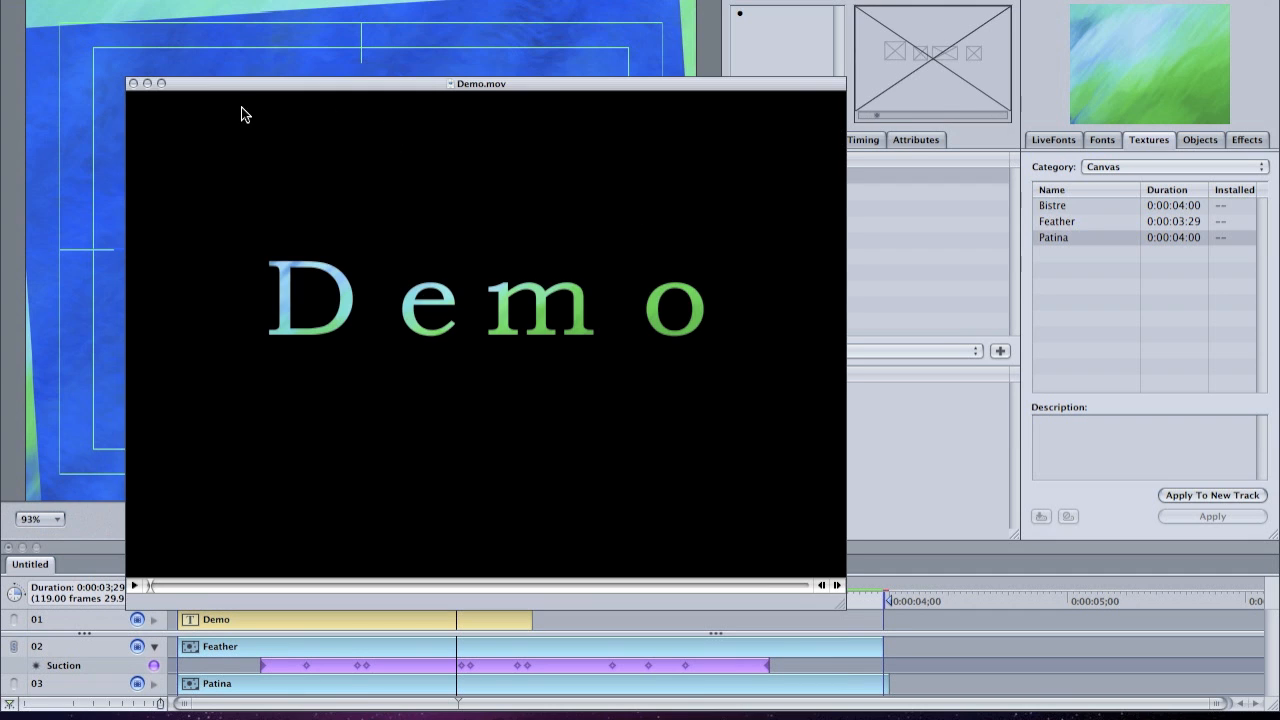
- Play the rendered Demo.mov through once and close its window
key(space)
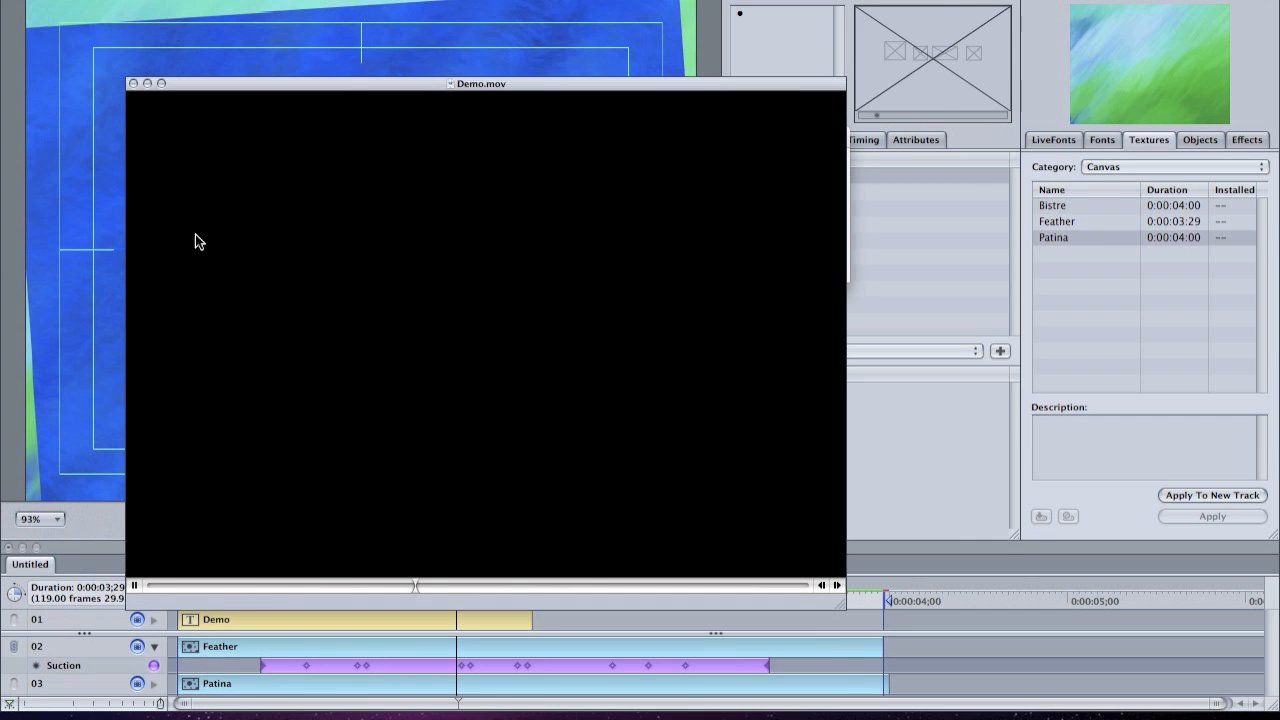
click(133, 84)
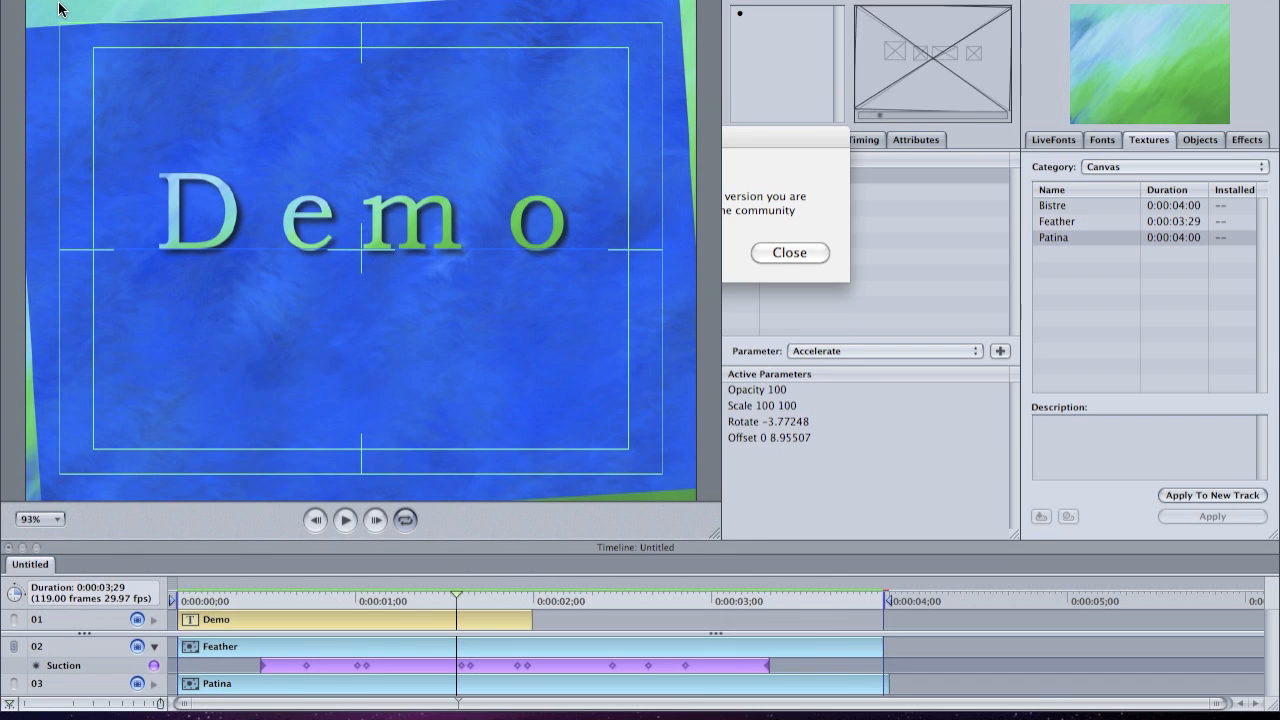